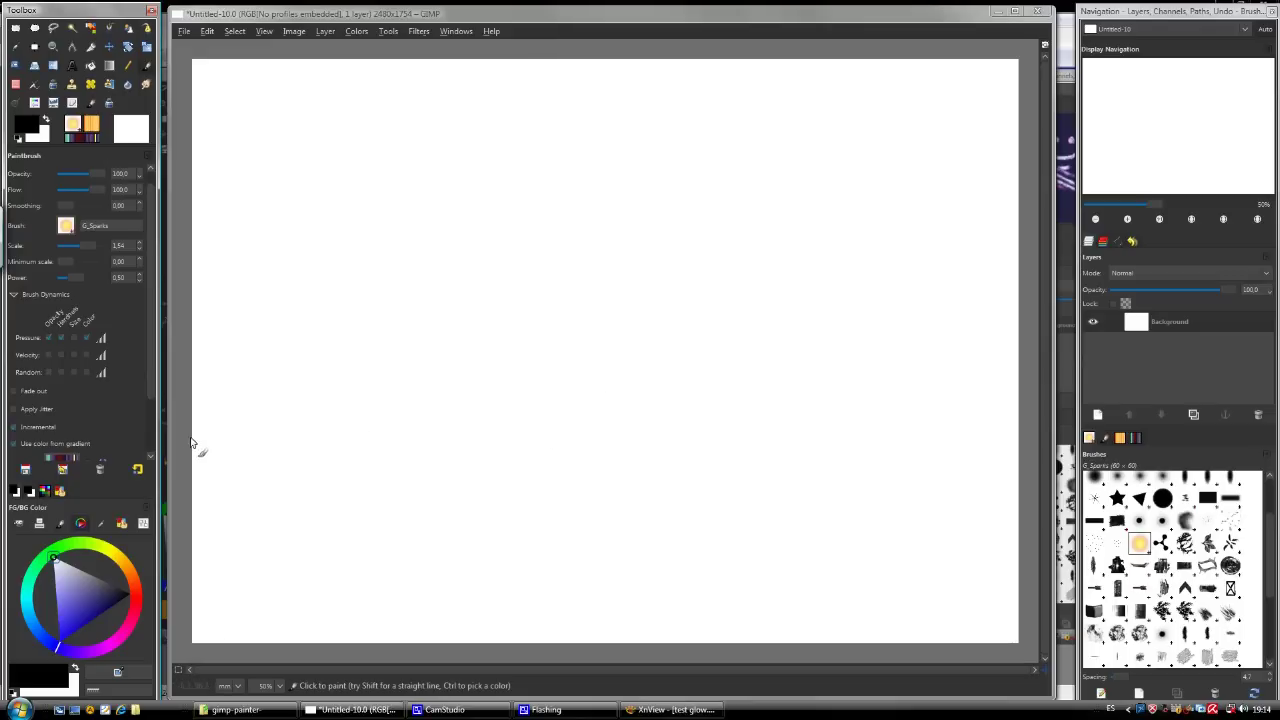
- Show the Paintbrush's saved presets, such as pencils, charcoal, oils and Clouds
{"action": "left_click", "coordinate": [76, 458]}
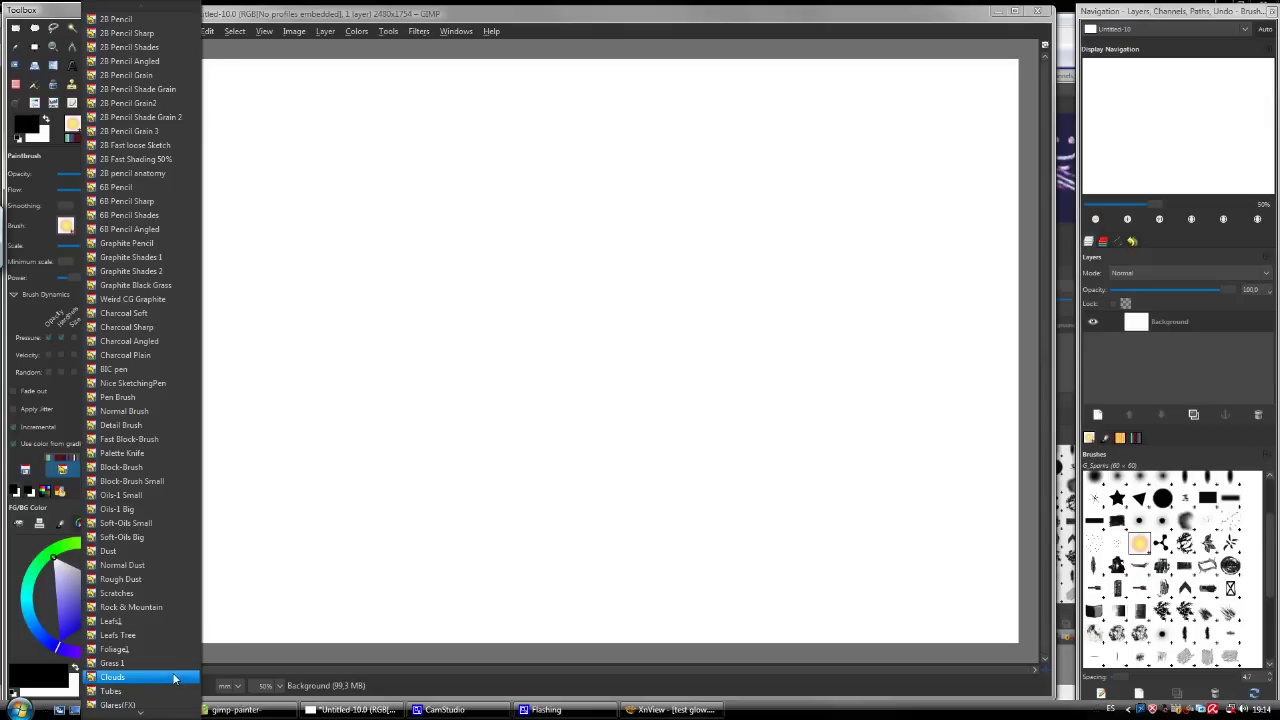
- Dismiss the presets list, pick a mid grey, and select the Horizon 2 gradient
{"action": "left_click", "coordinate": [283, 474]}
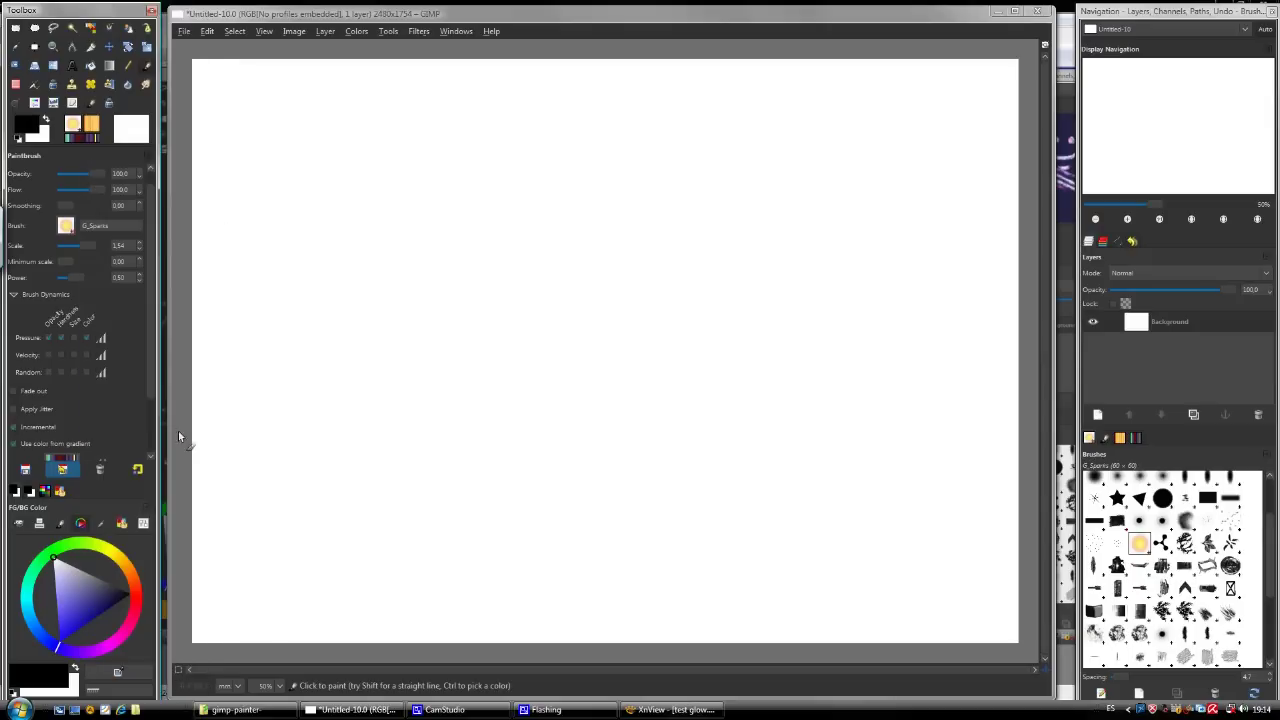
{"action": "left_click", "coordinate": [84, 576]}
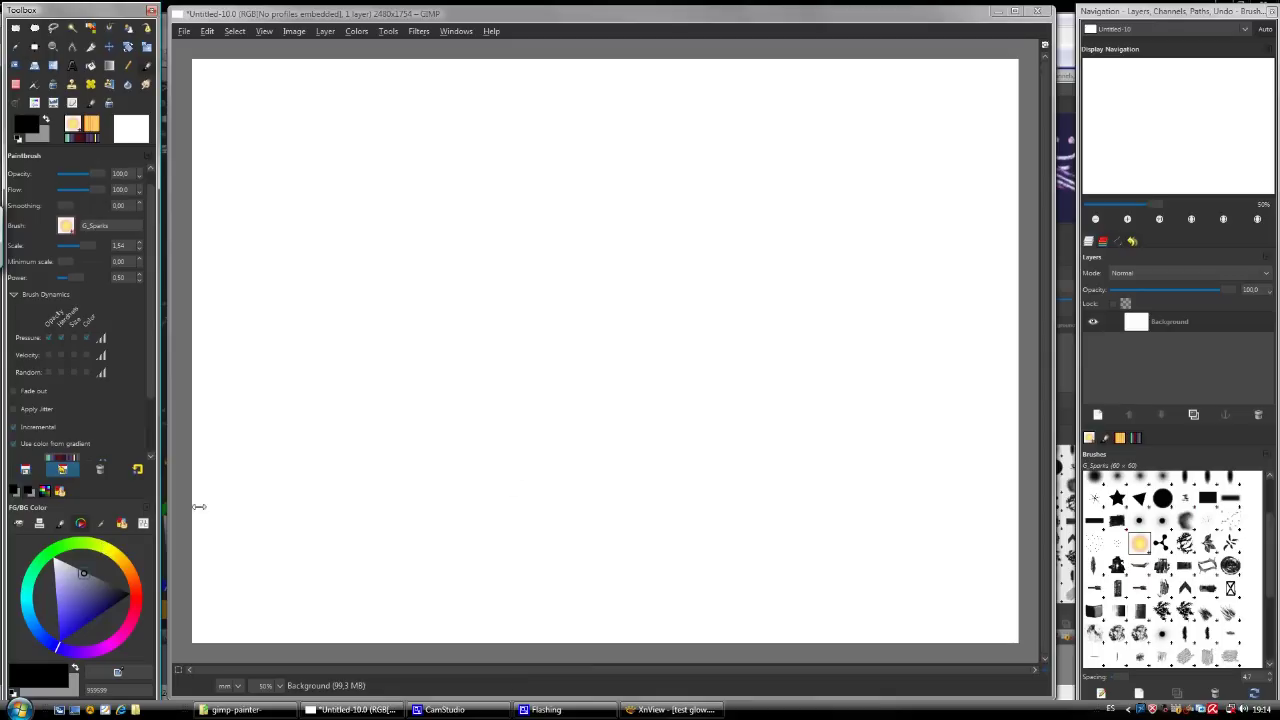
{"action": "scroll", "coordinate": [1200, 570], "scroll_direction": "down", "scroll_amount": 2}
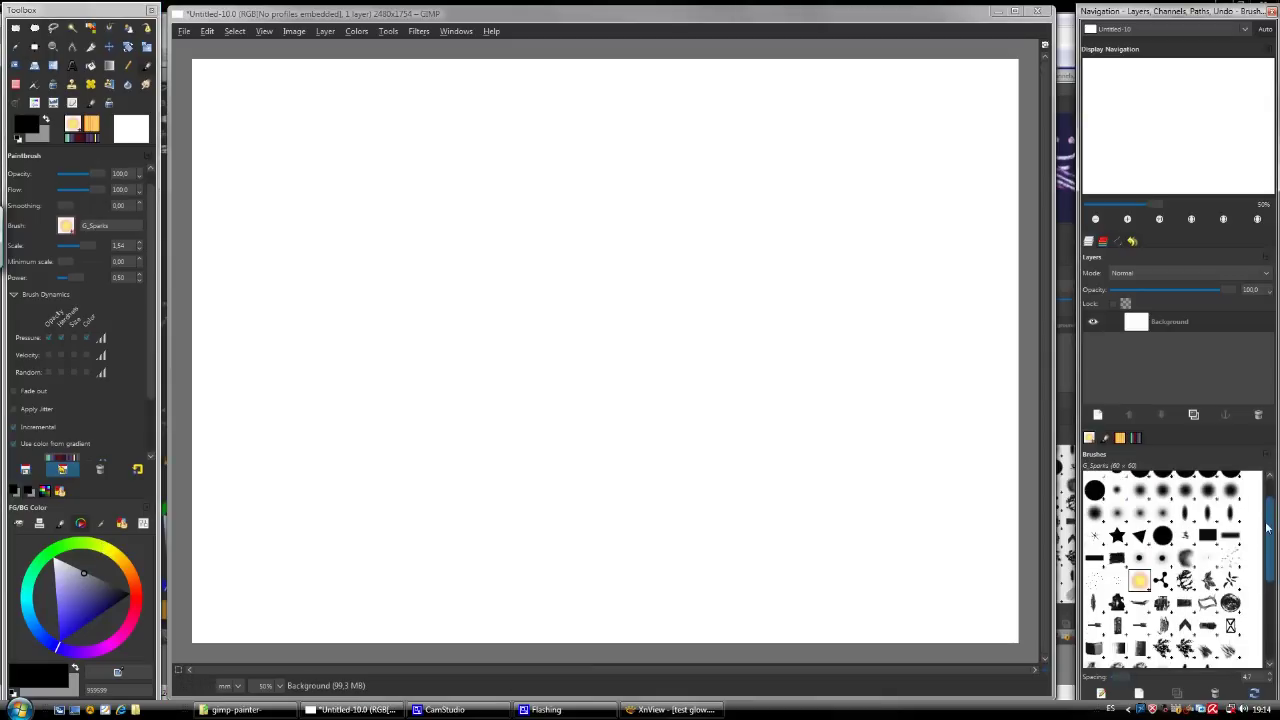
{"action": "left_click", "coordinate": [1135, 437]}
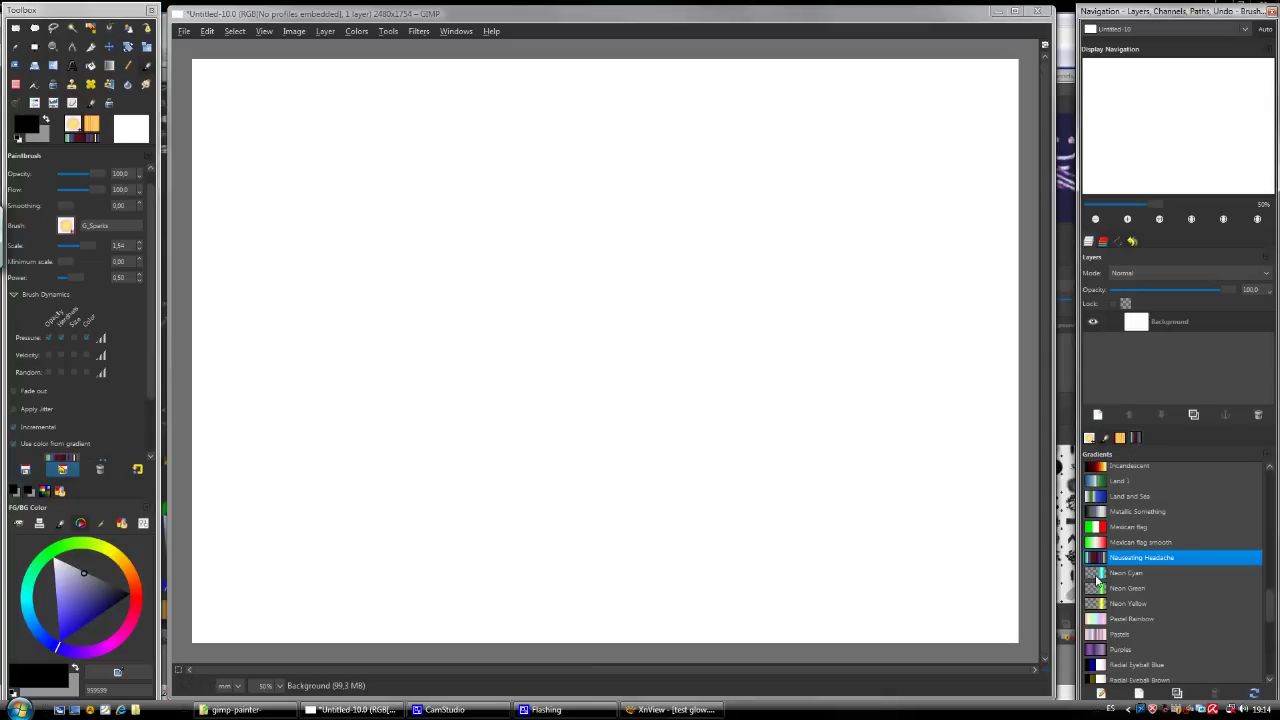
{"action": "left_click_drag", "start_coordinate": [1267, 601], "coordinate": [1272, 588]}
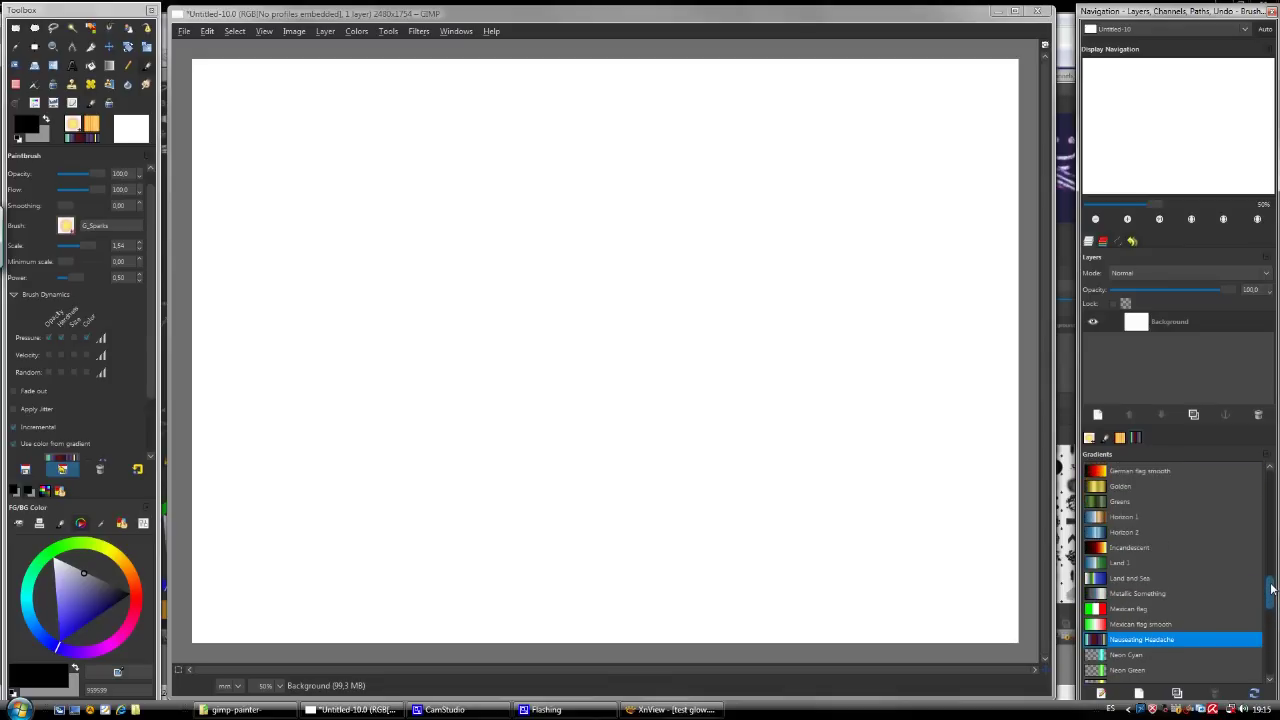
{"action": "left_click", "coordinate": [1113, 534]}
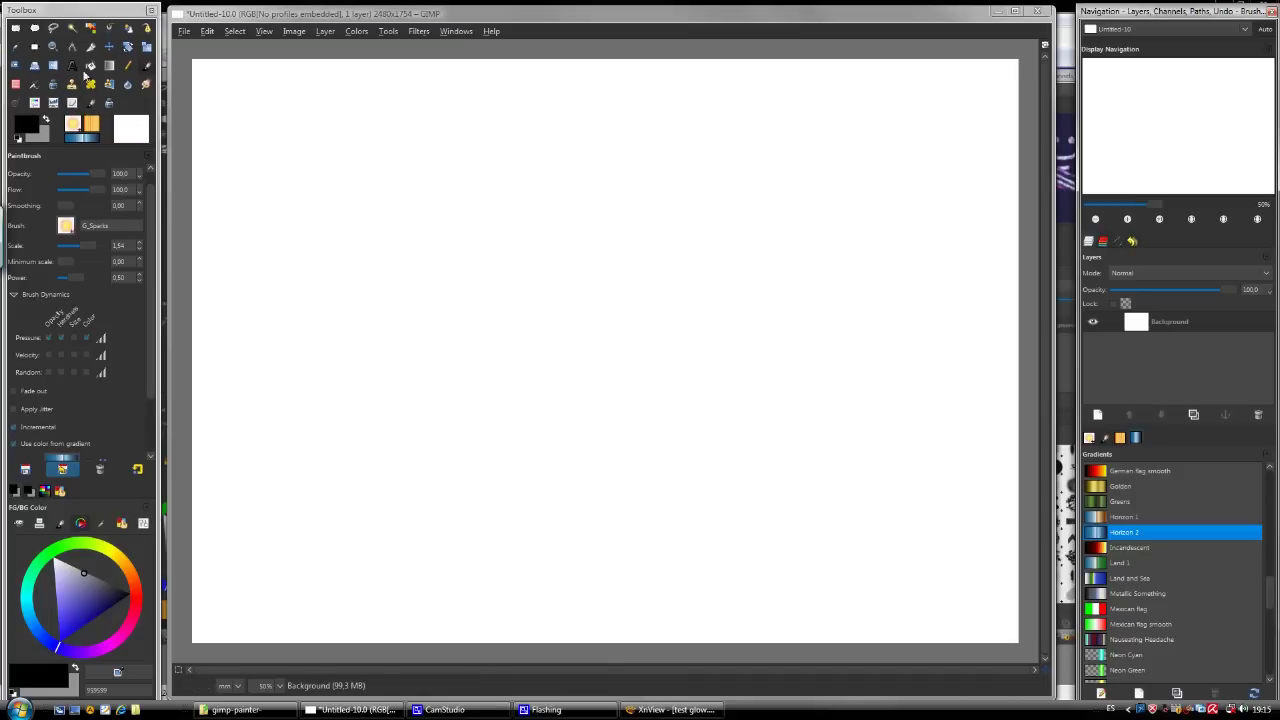
- Fill the canvas with a vertical Horizon 2 gradient, from the top down, using the Blend tool
{"action": "left_click", "coordinate": [72, 84]}
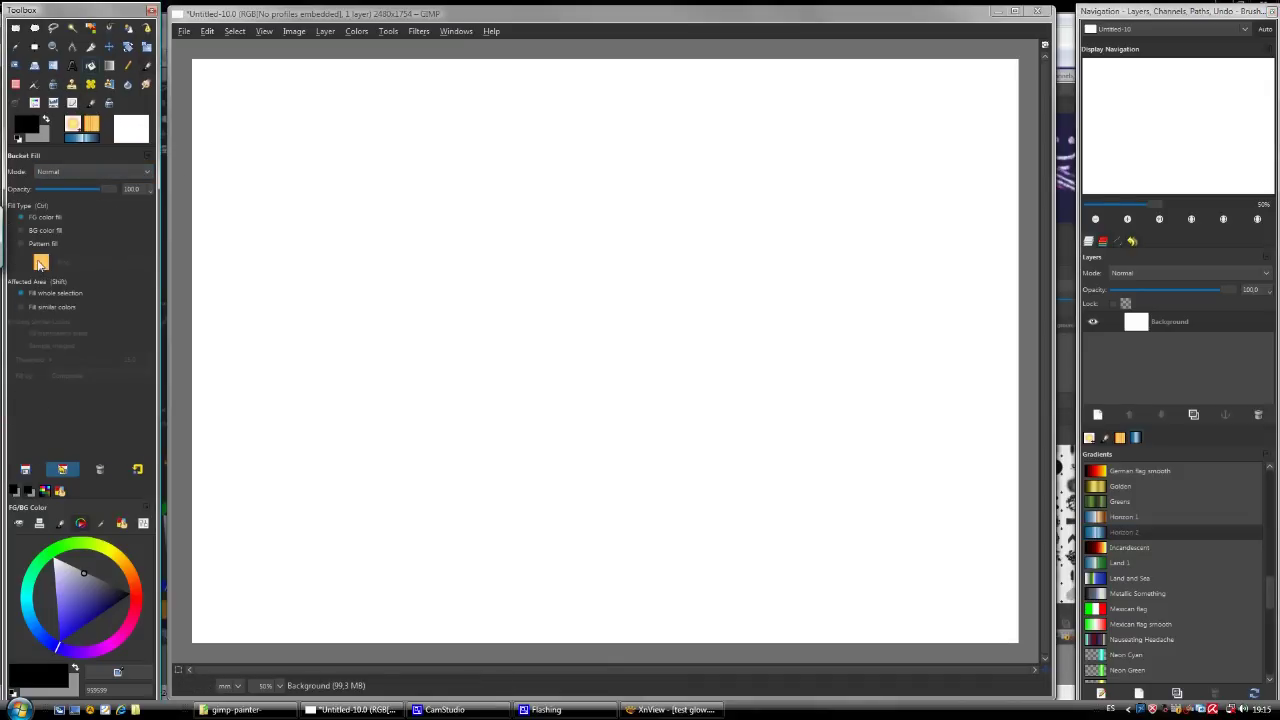
{"action": "left_click", "coordinate": [21, 245]}
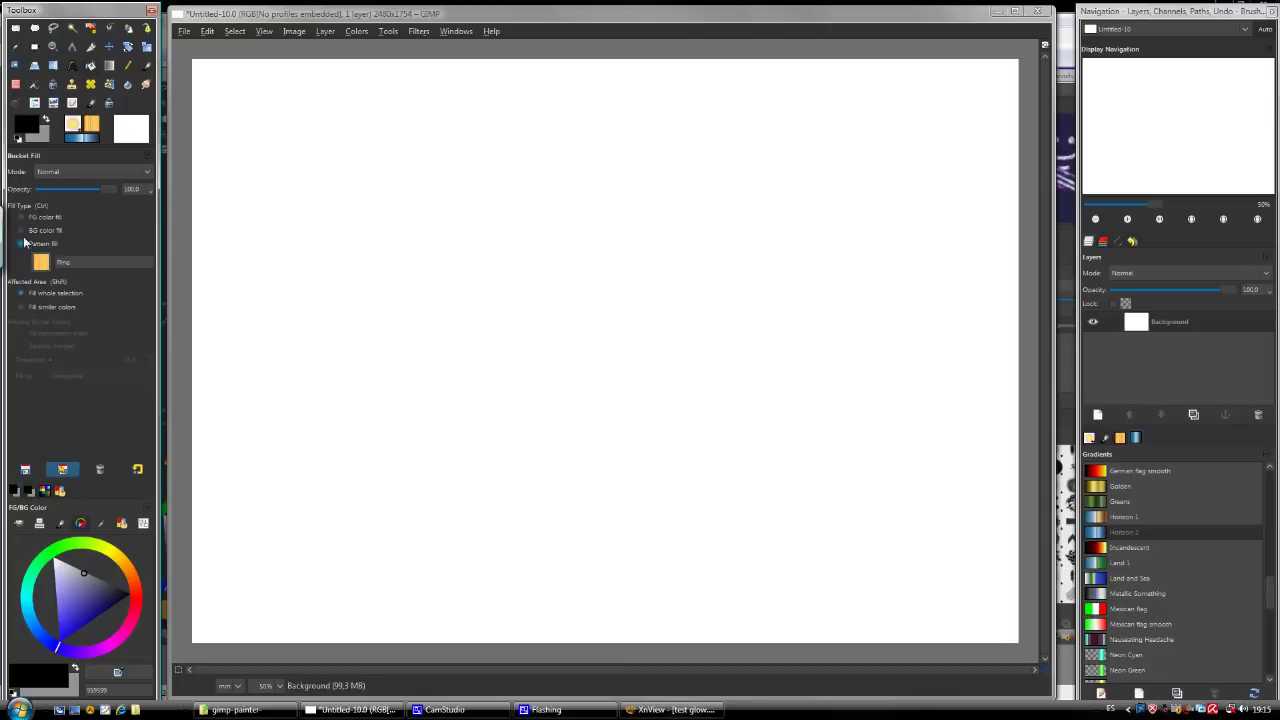
{"action": "left_click", "coordinate": [21, 230]}
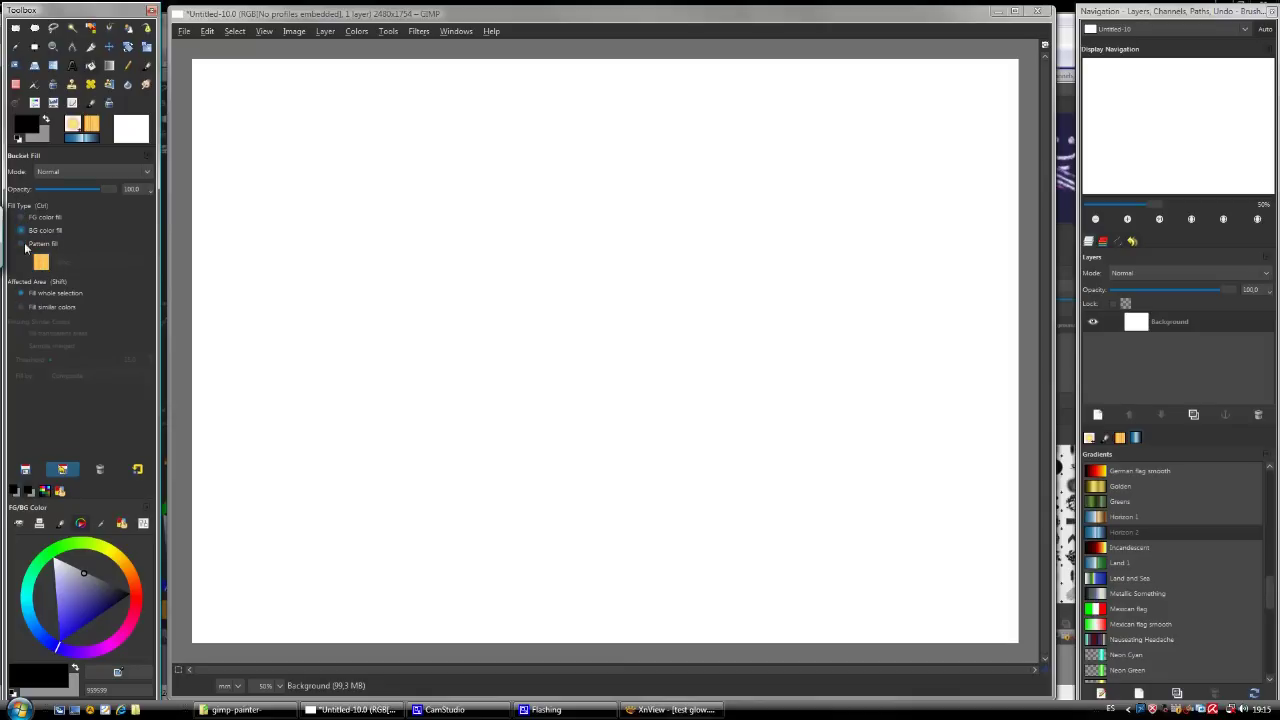
{"action": "left_click", "coordinate": [110, 66]}
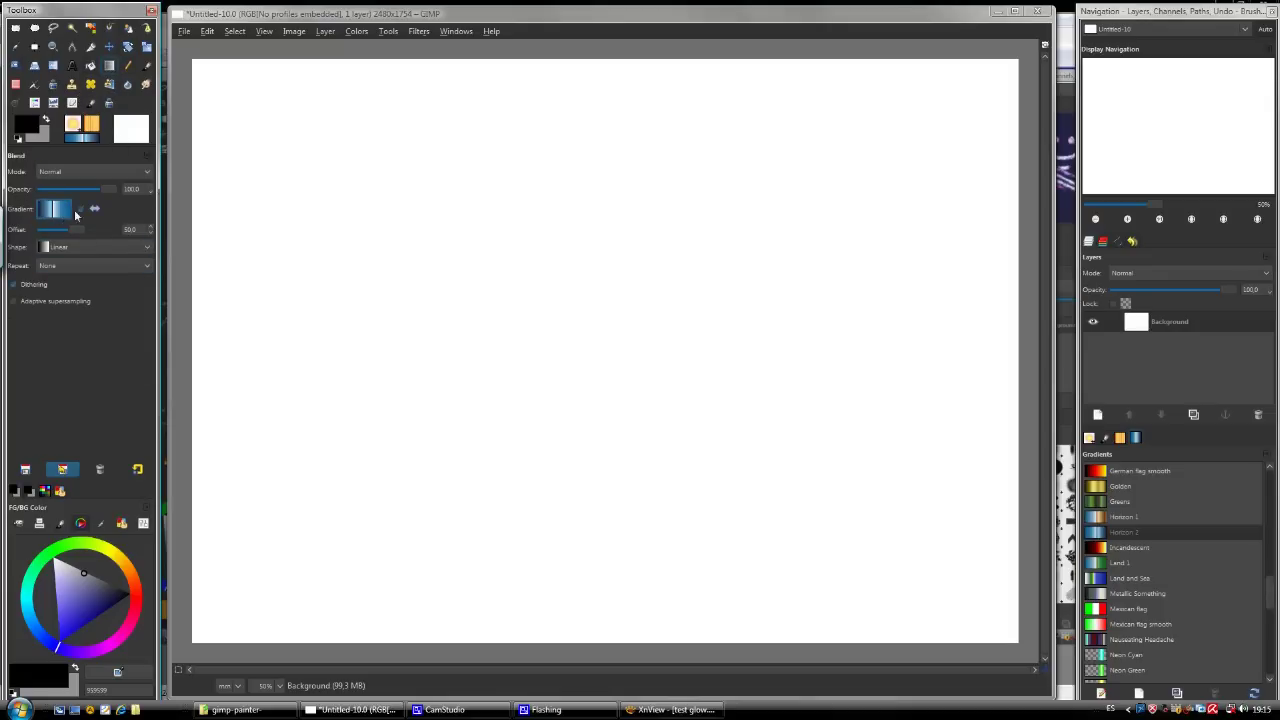
{"action": "left_click_drag", "start_coordinate": [595, 70], "coordinate": [600, 607]}
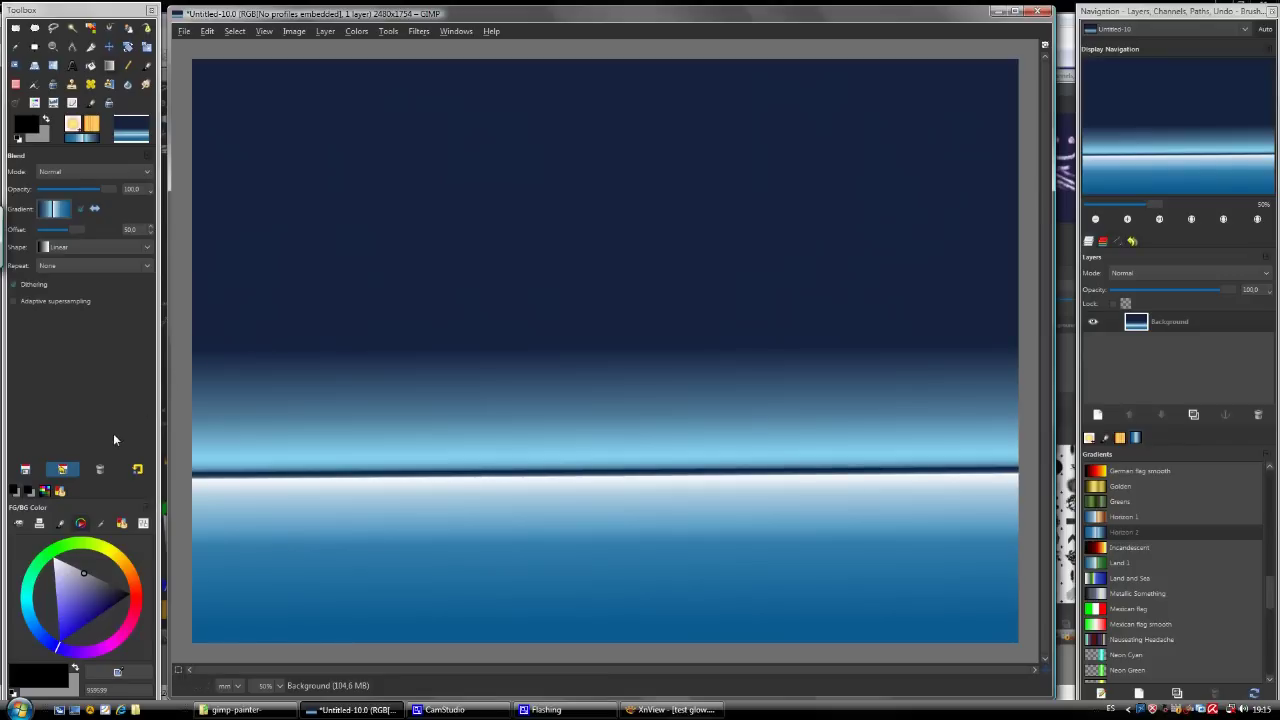
- Switch to the Paintbrush and load the Clouds tool preset
{"action": "left_click", "coordinate": [87, 473]}
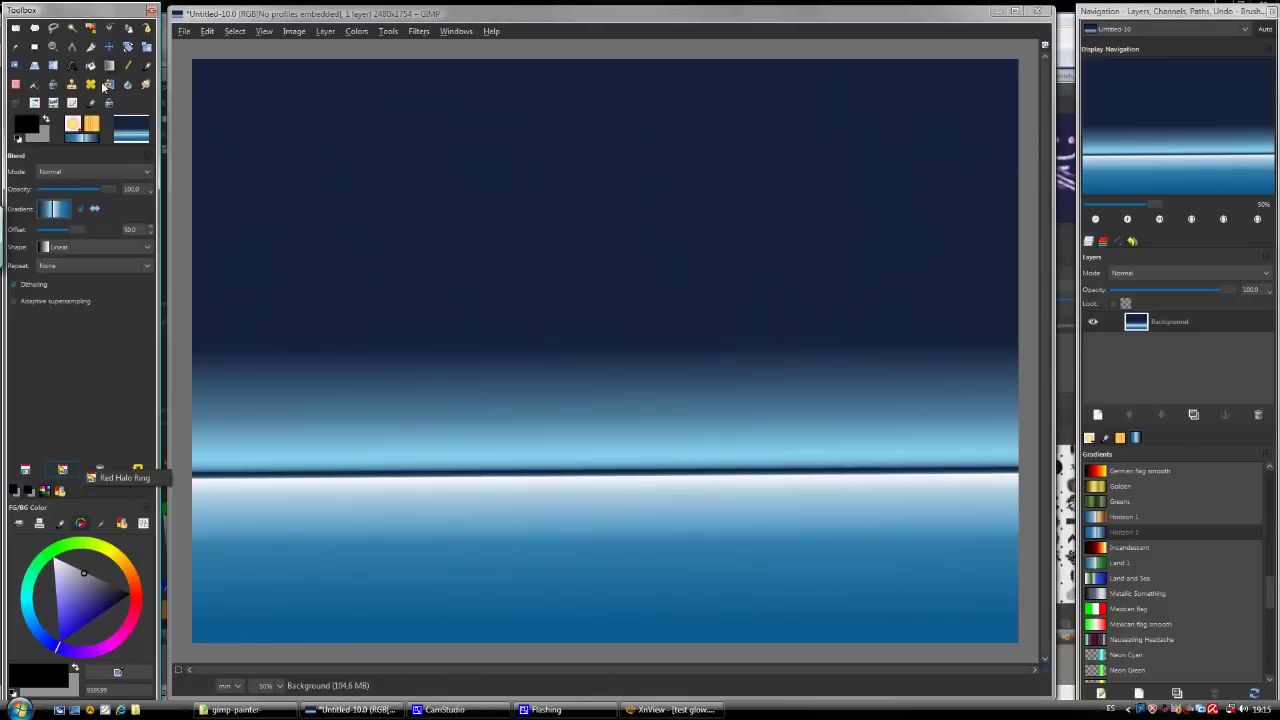
{"action": "left_click", "coordinate": [149, 70]}
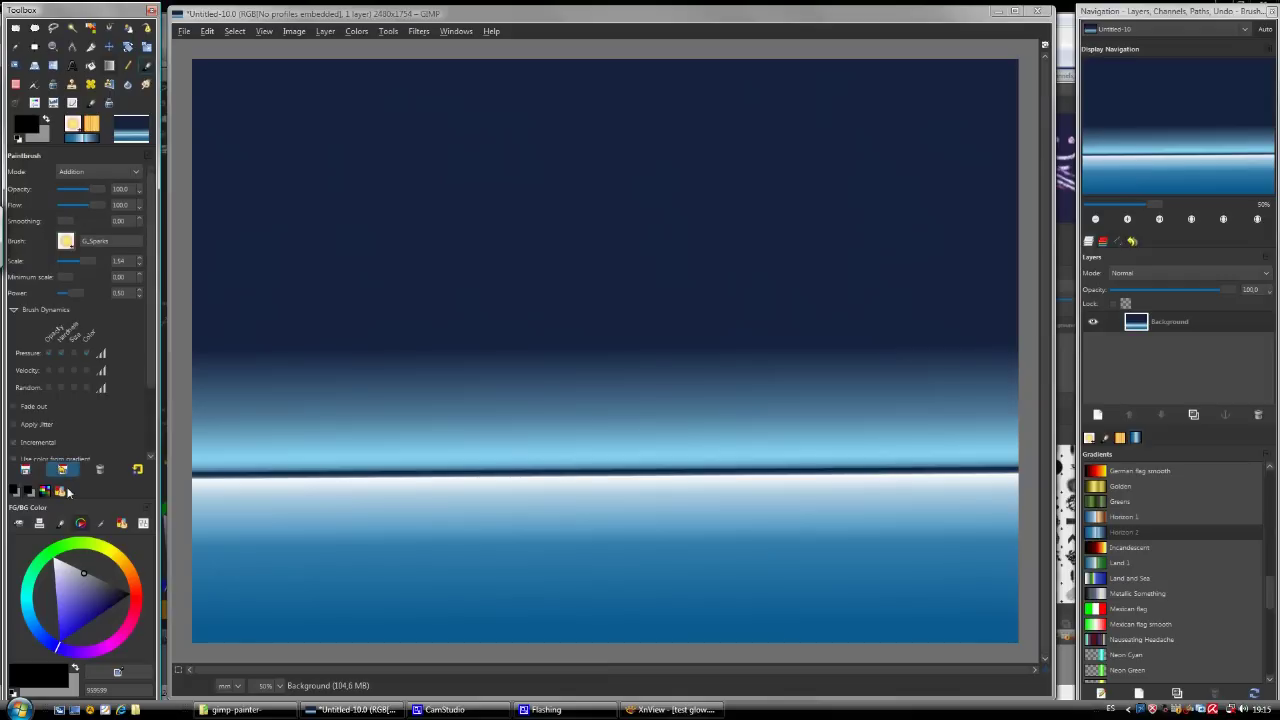
{"action": "left_click", "coordinate": [72, 483]}
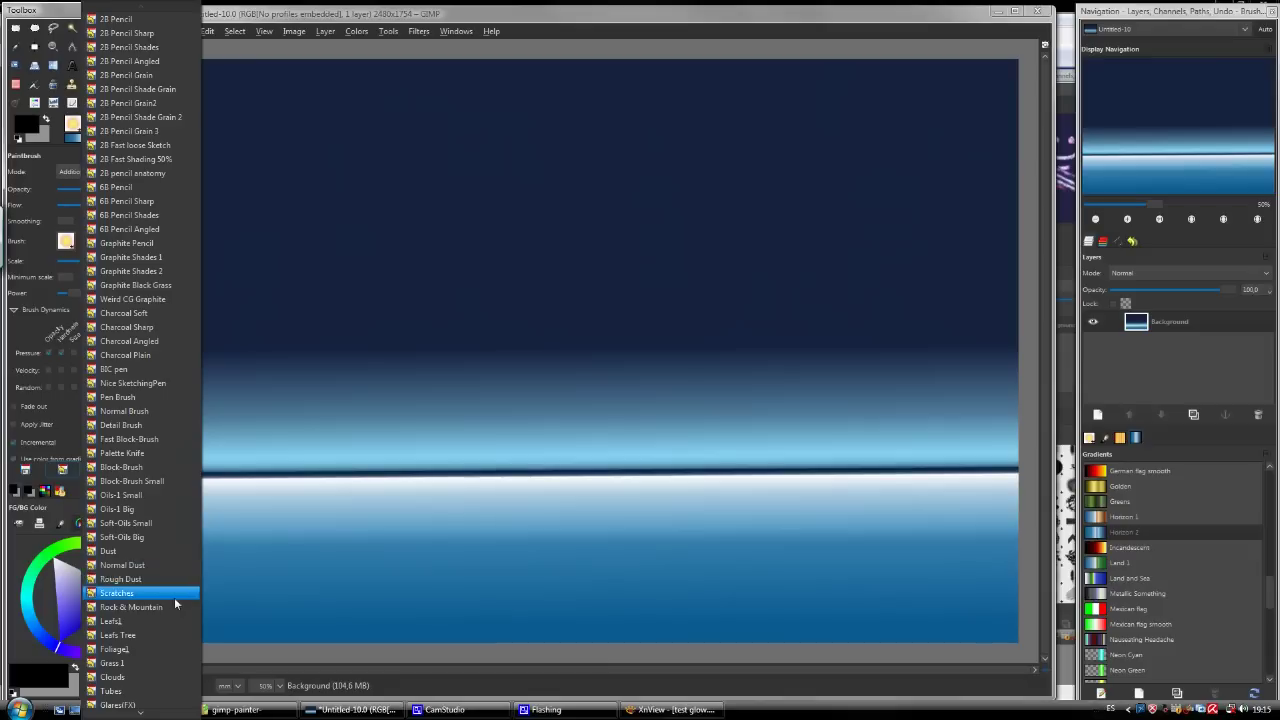
{"action": "left_click", "coordinate": [177, 677]}
- Set the paint colour to a slightly deep pale cyan in the colour triangle
{"action": "left_click_drag", "start_coordinate": [84, 573], "coordinate": [61, 567]}
{"action": "left_click_drag", "start_coordinate": [55, 645], "coordinate": [30, 598]}
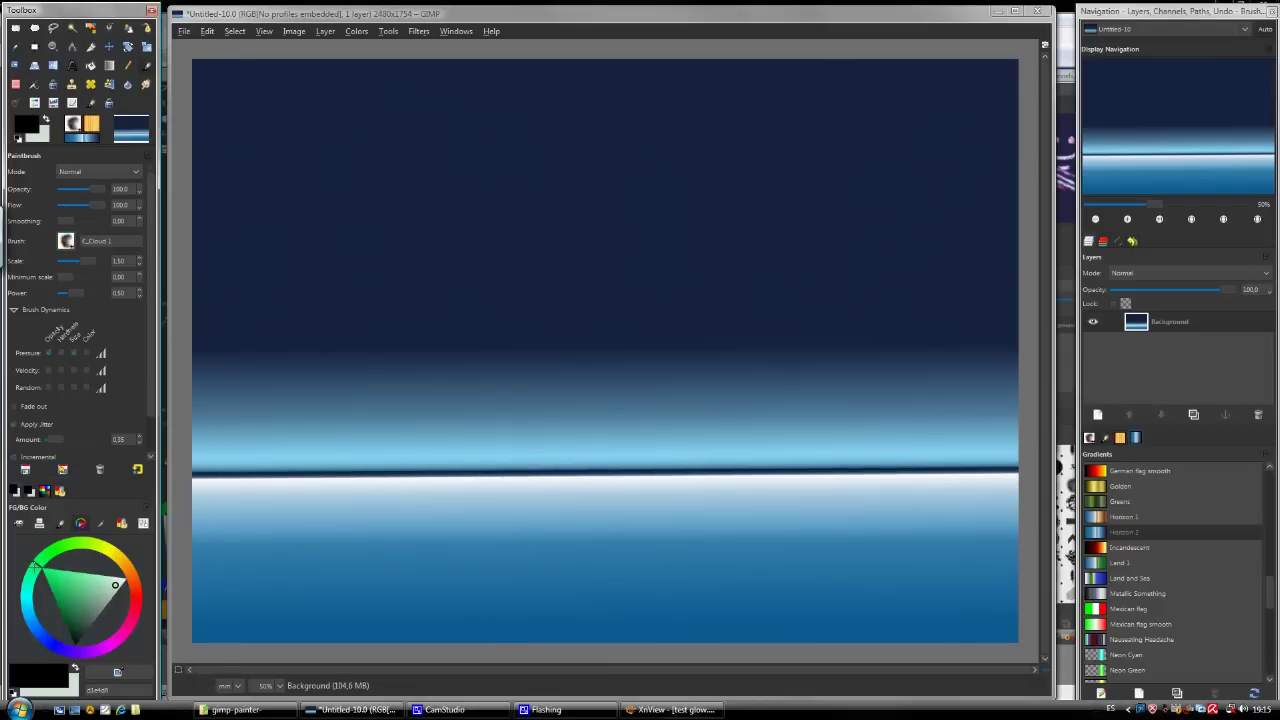
{"action": "left_click_drag", "start_coordinate": [99, 566], "coordinate": [89, 574]}
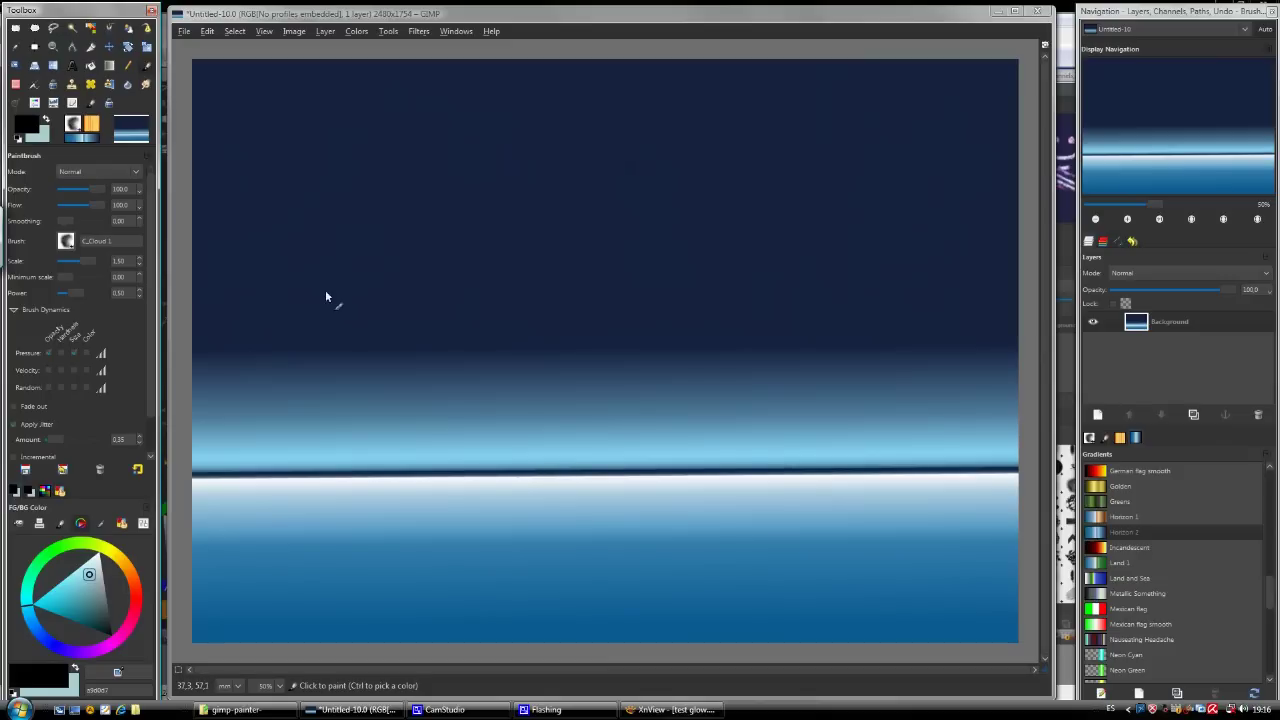
- Make pale cyan the painting colour and undo the stray dark test dab
{"action": "left_click", "coordinate": [258, 286]}
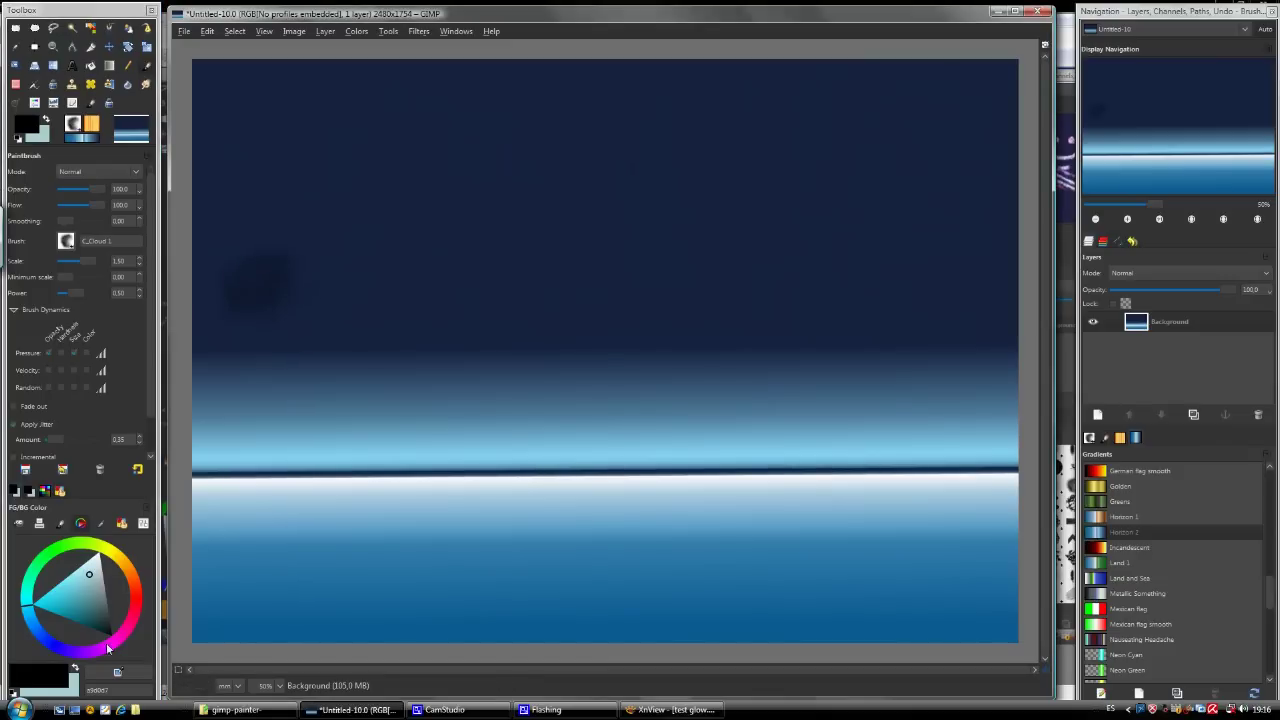
{"action": "left_click", "coordinate": [74, 667]}
{"action": "key", "text": "ctrl+z"}
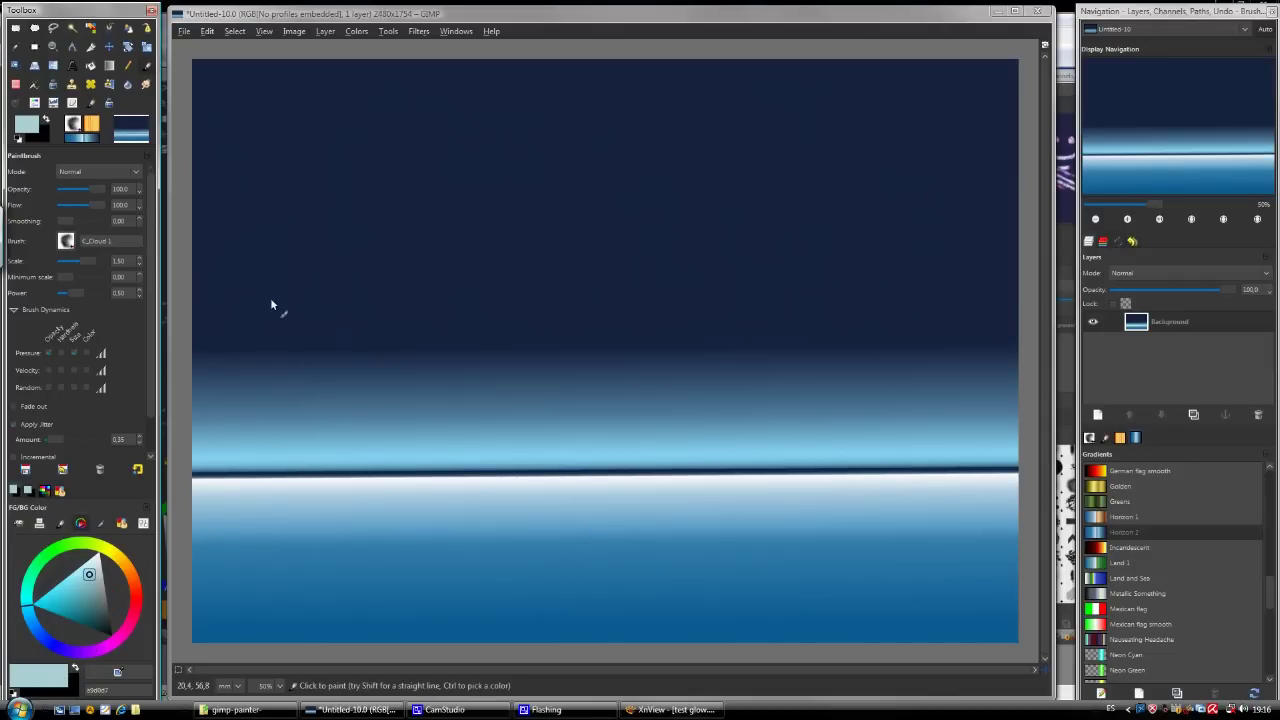
- Paint soft cloud puffs at upper left and right, joined by a puffy middle band
{"action": "mouse_move", "coordinate": [253, 326]}
{"action": "left_mouse_down"}
{"action": "mouse_move", "coordinate": [274, 214]}
{"action": "mouse_move", "coordinate": [389, 220]}
{"action": "mouse_move", "coordinate": [301, 217]}
{"action": "mouse_move", "coordinate": [360, 327]}
{"action": "mouse_move", "coordinate": [312, 294]}
{"action": "mouse_move", "coordinate": [274, 174]}
{"action": "mouse_move", "coordinate": [211, 178]}
{"action": "mouse_move", "coordinate": [309, 143]}
{"action": "mouse_move", "coordinate": [440, 234]}
{"action": "mouse_move", "coordinate": [645, 198]}
{"action": "left_mouse_up"}
{"action": "mouse_move", "coordinate": [879, 196]}
{"action": "left_mouse_down"}
{"action": "mouse_move", "coordinate": [980, 206]}
{"action": "mouse_move", "coordinate": [660, 229]}
{"action": "mouse_move", "coordinate": [793, 175]}
{"action": "mouse_move", "coordinate": [942, 188]}
{"action": "mouse_move", "coordinate": [818, 146]}
{"action": "mouse_move", "coordinate": [902, 224]}
{"action": "mouse_move", "coordinate": [957, 209]}
{"action": "mouse_move", "coordinate": [947, 193]}
{"action": "left_mouse_up"}
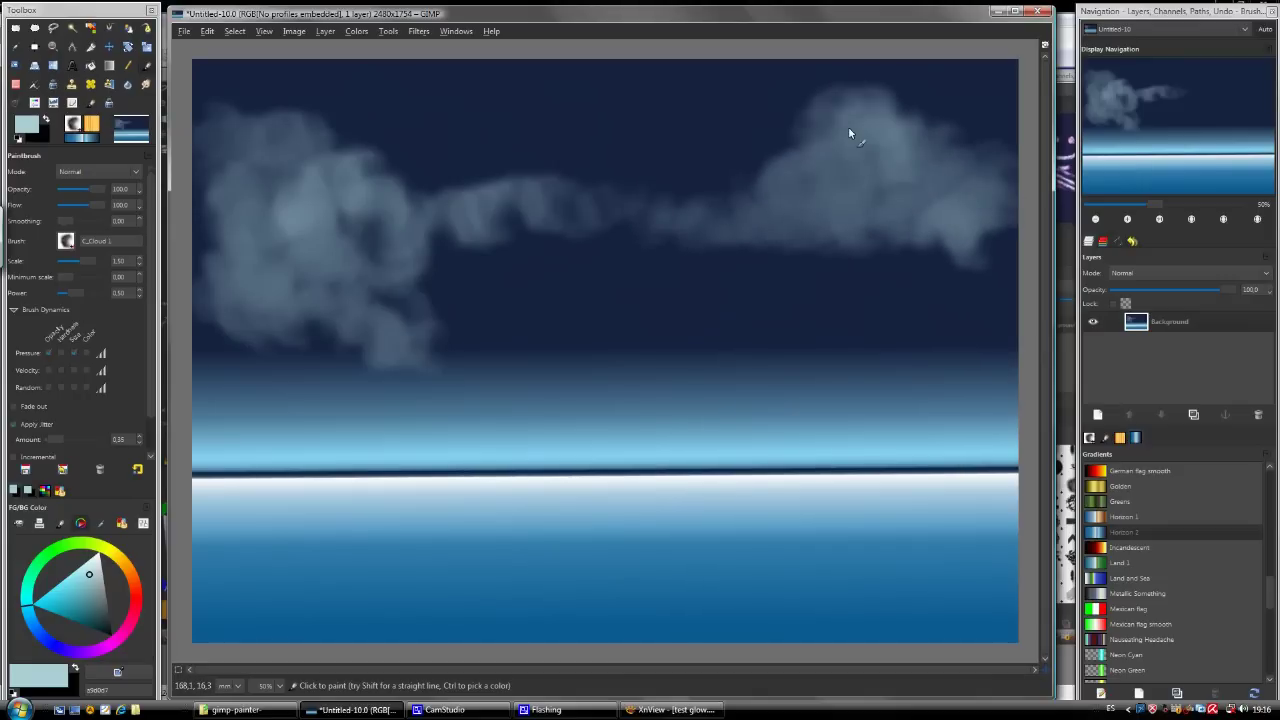
{"action": "left_click_drag", "start_coordinate": [849, 128], "coordinate": [846, 148]}
{"action": "mouse_move", "coordinate": [647, 246]}
{"action": "left_mouse_down"}
{"action": "mouse_move", "coordinate": [471, 214]}
{"action": "mouse_move", "coordinate": [317, 158]}
{"action": "mouse_move", "coordinate": [293, 110]}
{"action": "mouse_move", "coordinate": [337, 236]}
{"action": "mouse_move", "coordinate": [468, 258]}
{"action": "mouse_move", "coordinate": [377, 260]}
{"action": "mouse_move", "coordinate": [688, 283]}
{"action": "left_mouse_up"}
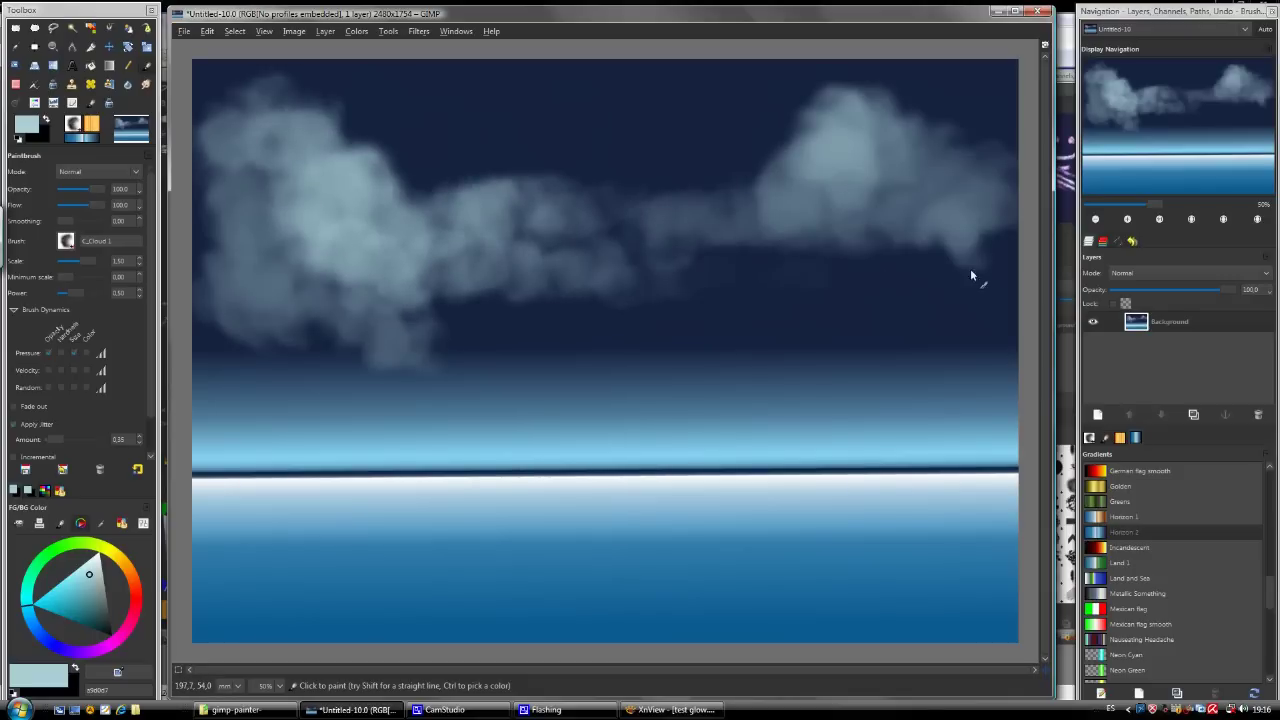
{"action": "left_click_drag", "start_coordinate": [977, 263], "coordinate": [786, 251]}
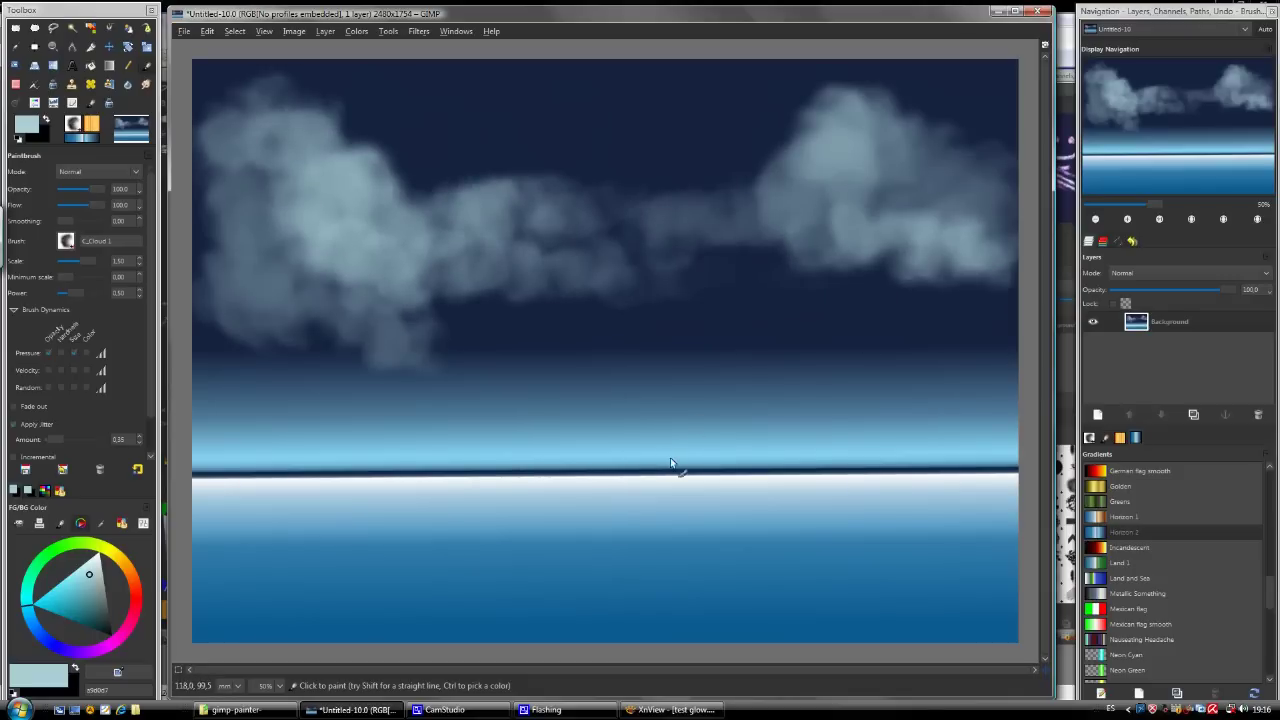
{"action": "left_click_drag", "start_coordinate": [498, 297], "coordinate": [626, 292]}
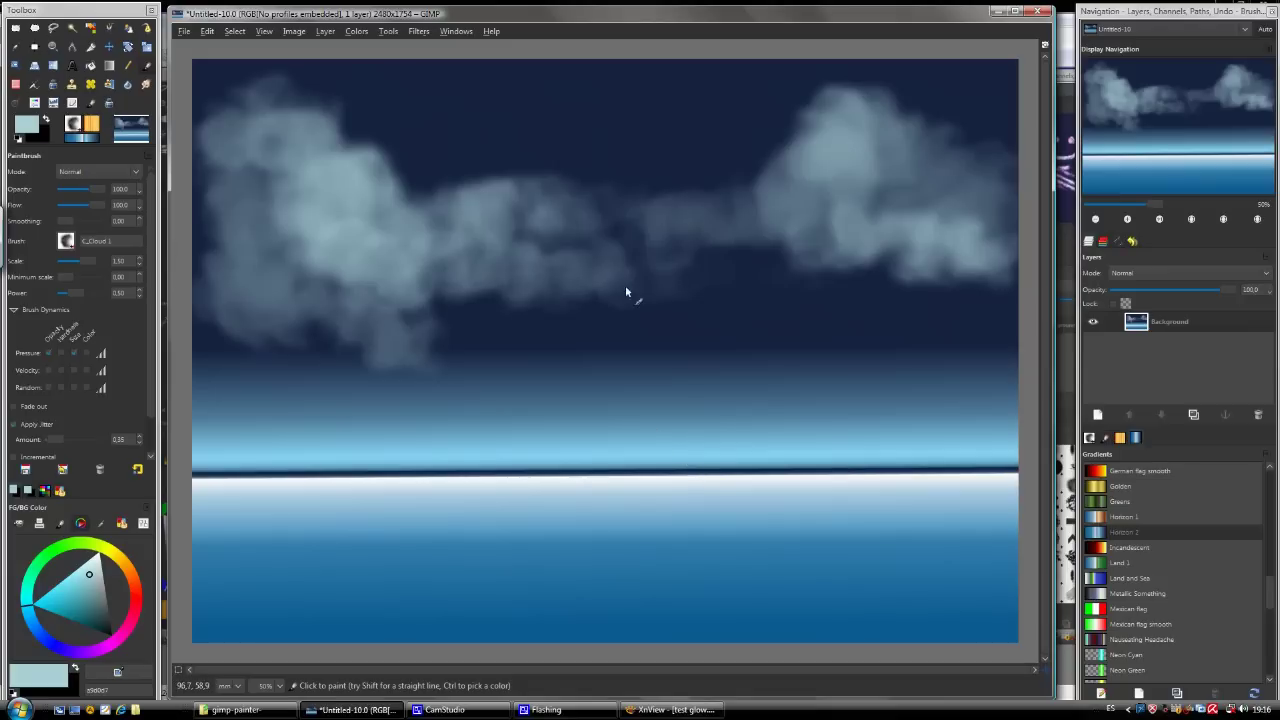
{"action": "mouse_move", "coordinate": [517, 294]}
{"action": "left_mouse_down"}
{"action": "mouse_move", "coordinate": [663, 251]}
{"action": "mouse_move", "coordinate": [699, 265]}
{"action": "mouse_move", "coordinate": [718, 323]}
{"action": "left_mouse_up"}
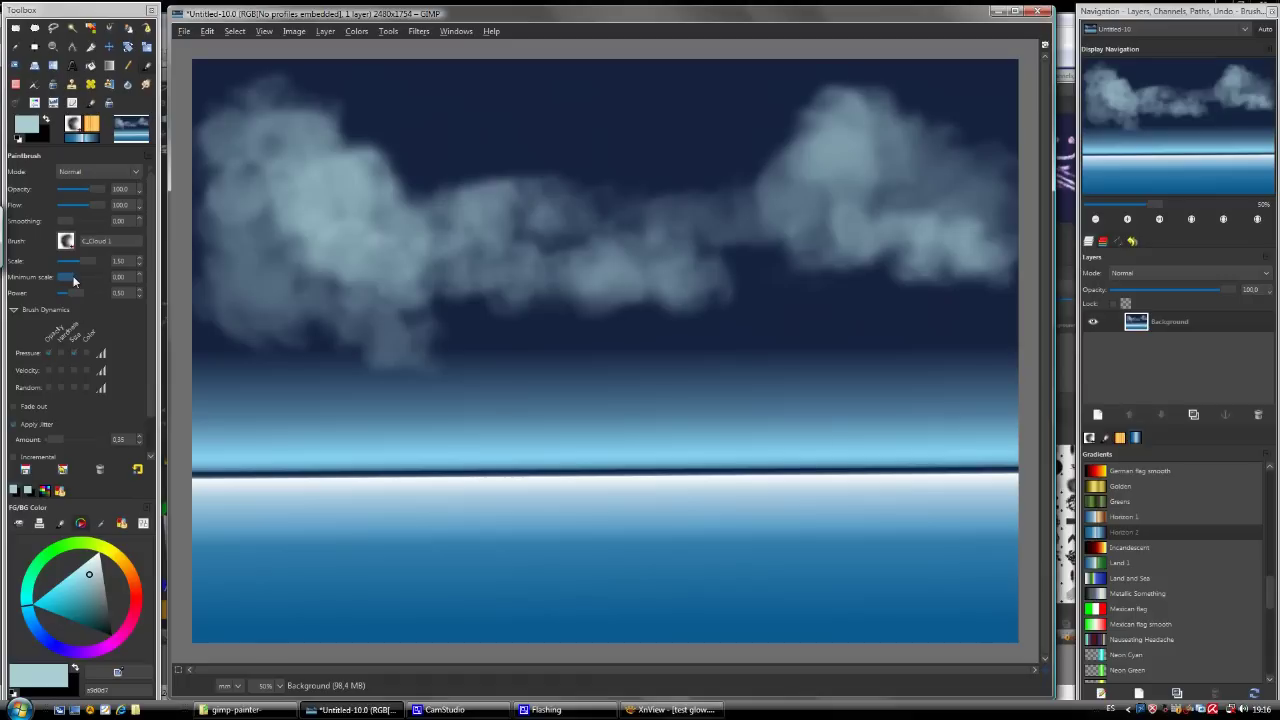
- Paint a low bank of soft clouds just above the horizon, extending right
{"action": "left_click", "coordinate": [1090, 440]}
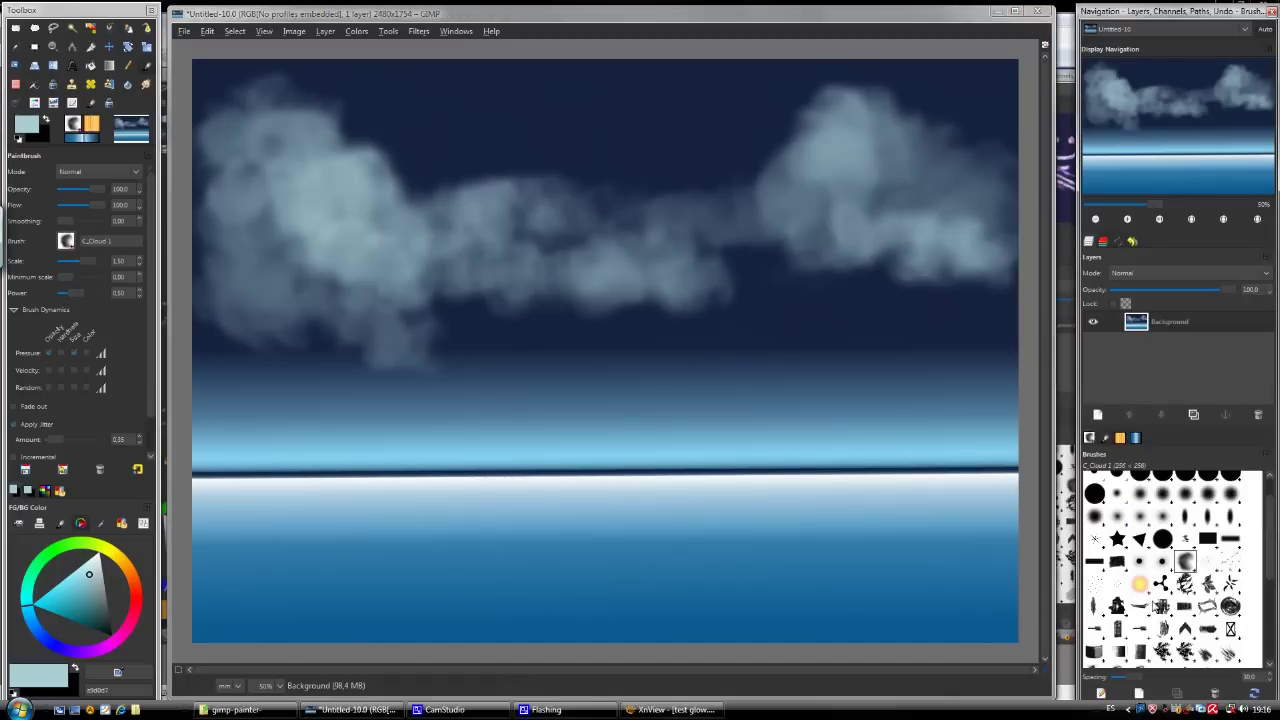
{"action": "mouse_move", "coordinate": [860, 415]}
{"action": "left_mouse_down"}
{"action": "mouse_move", "coordinate": [689, 403]}
{"action": "mouse_move", "coordinate": [766, 417]}
{"action": "mouse_move", "coordinate": [821, 365]}
{"action": "mouse_move", "coordinate": [689, 417]}
{"action": "mouse_move", "coordinate": [389, 407]}
{"action": "left_mouse_up"}
{"action": "mouse_move", "coordinate": [820, 415]}
{"action": "left_mouse_down"}
{"action": "mouse_move", "coordinate": [1006, 400]}
{"action": "mouse_move", "coordinate": [960, 330]}
{"action": "left_mouse_up"}
- Switch to near-white and brighten the left cloud with highlights and a horizon puff
{"action": "left_click_drag", "start_coordinate": [46, 598], "coordinate": [98, 557]}
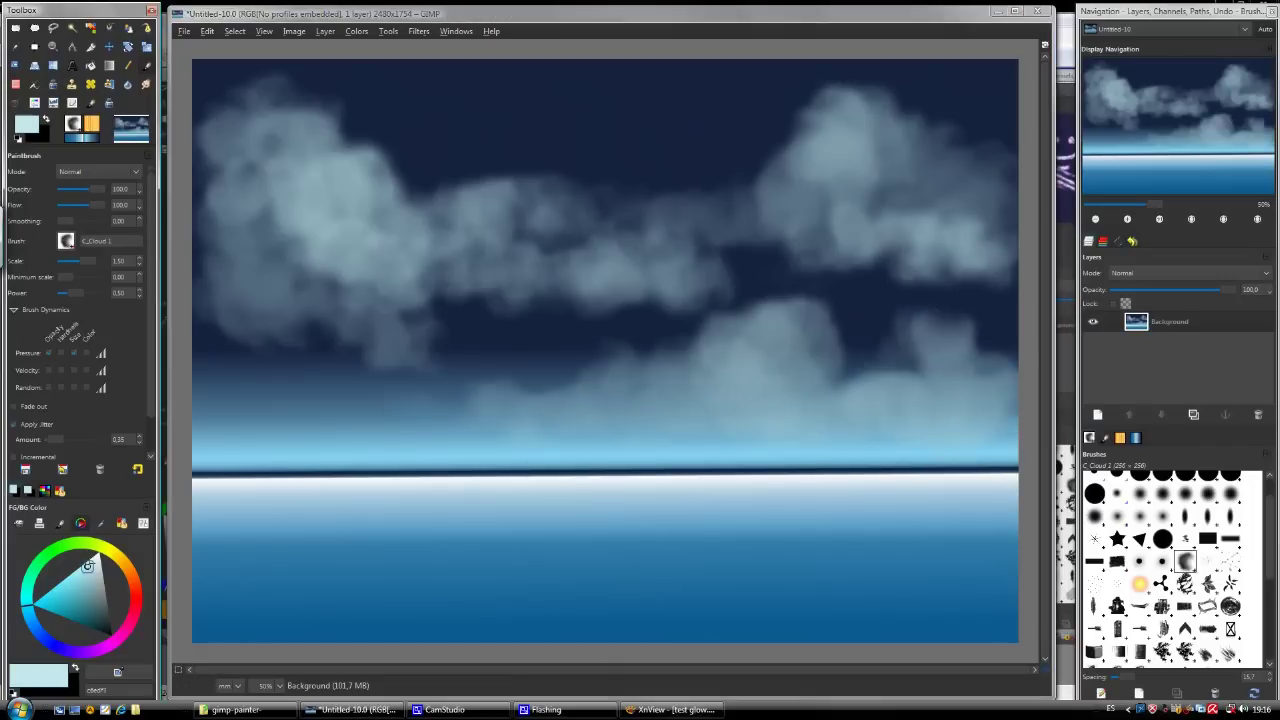
{"action": "mouse_move", "coordinate": [360, 178]}
{"action": "left_mouse_down"}
{"action": "mouse_move", "coordinate": [331, 144]}
{"action": "mouse_move", "coordinate": [354, 194]}
{"action": "mouse_move", "coordinate": [274, 186]}
{"action": "mouse_move", "coordinate": [494, 260]}
{"action": "mouse_move", "coordinate": [286, 280]}
{"action": "left_mouse_up"}
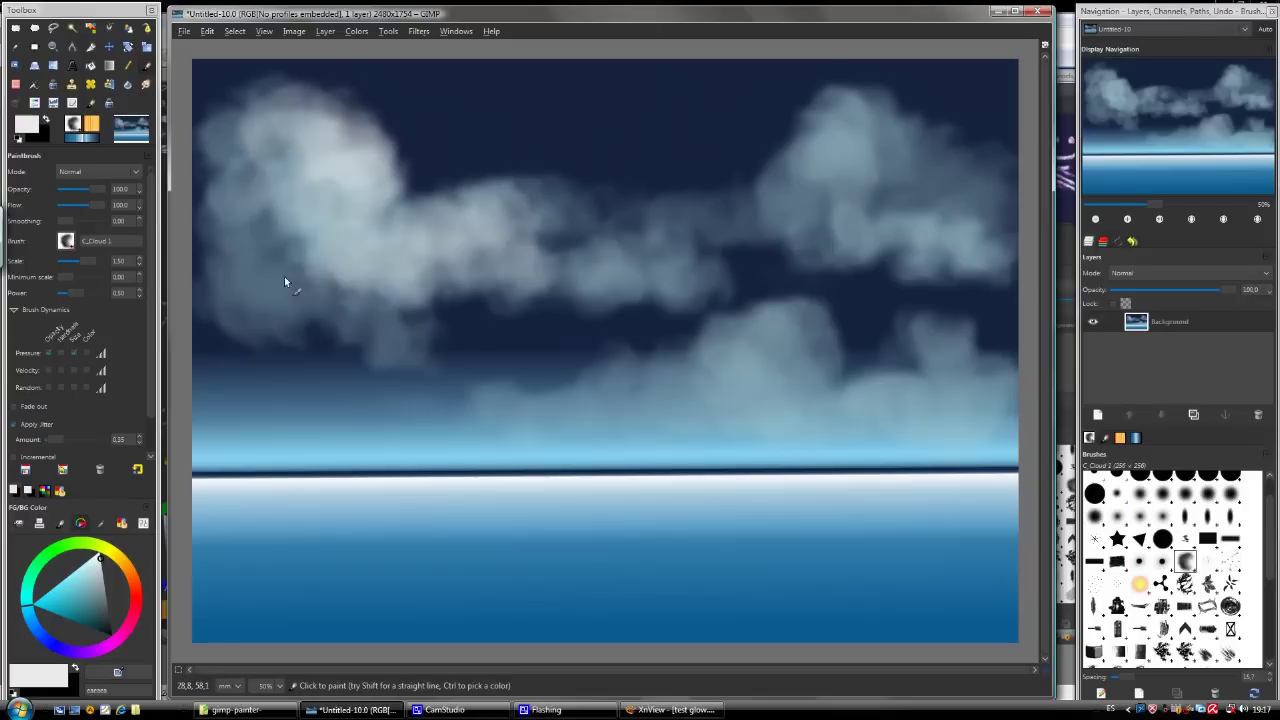
{"action": "mouse_move", "coordinate": [666, 403]}
{"action": "left_mouse_down"}
{"action": "mouse_move", "coordinate": [723, 346]}
{"action": "mouse_move", "coordinate": [722, 408]}
{"action": "mouse_move", "coordinate": [666, 429]}
{"action": "mouse_move", "coordinate": [908, 397]}
{"action": "mouse_move", "coordinate": [951, 329]}
{"action": "mouse_move", "coordinate": [957, 388]}
{"action": "mouse_move", "coordinate": [380, 423]}
{"action": "left_mouse_up"}
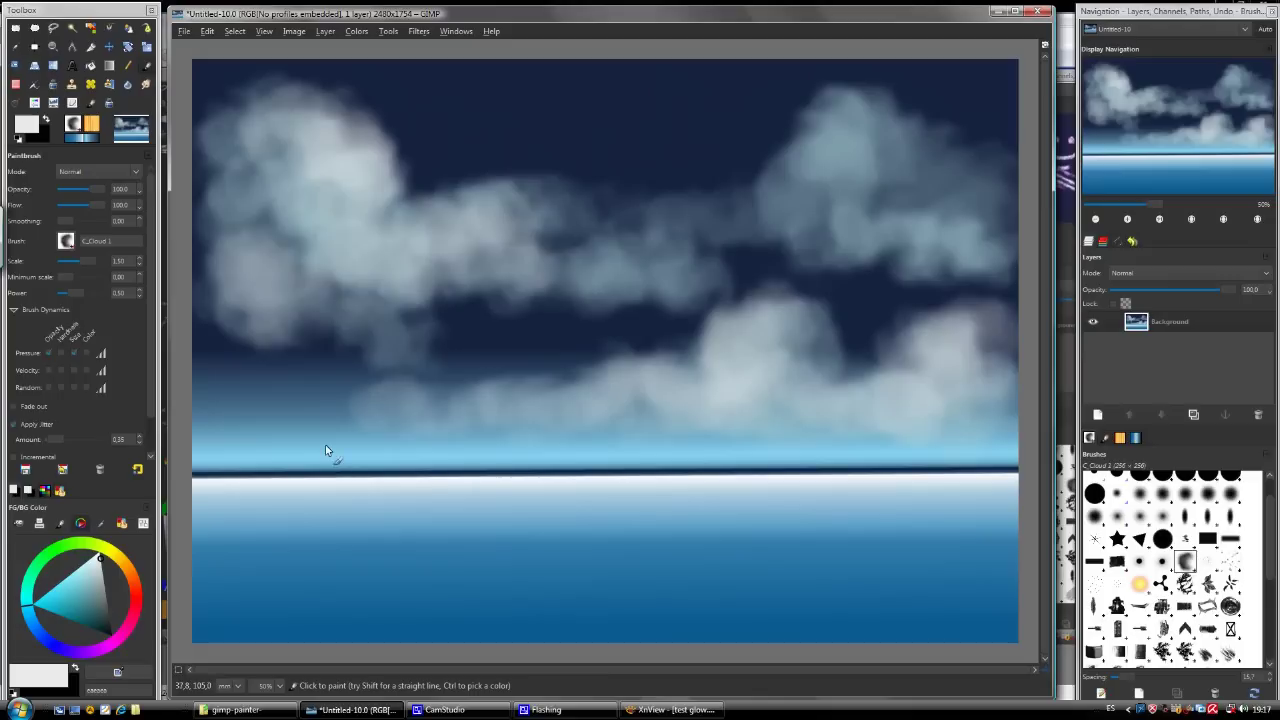
- Load a Smudge tool preset and smear the horizon line into soft haze from left to right
{"action": "key", "text": "s"}
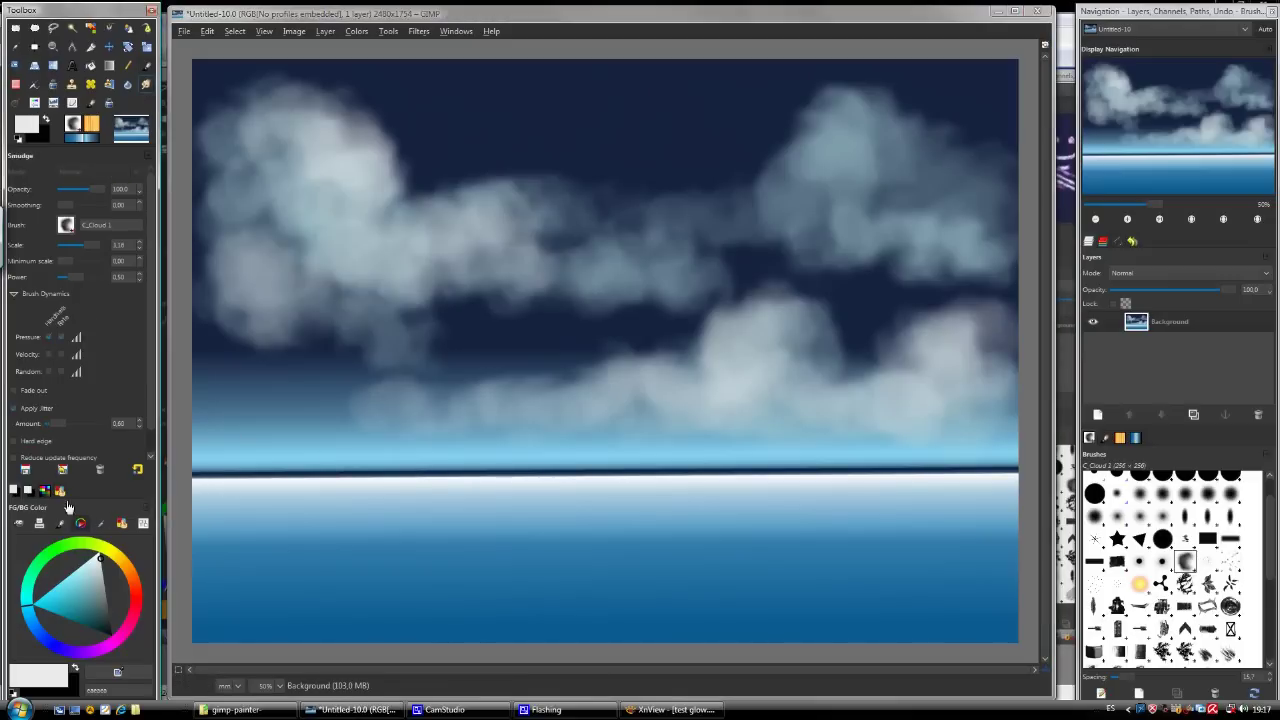
{"action": "left_click", "coordinate": [62, 469]}
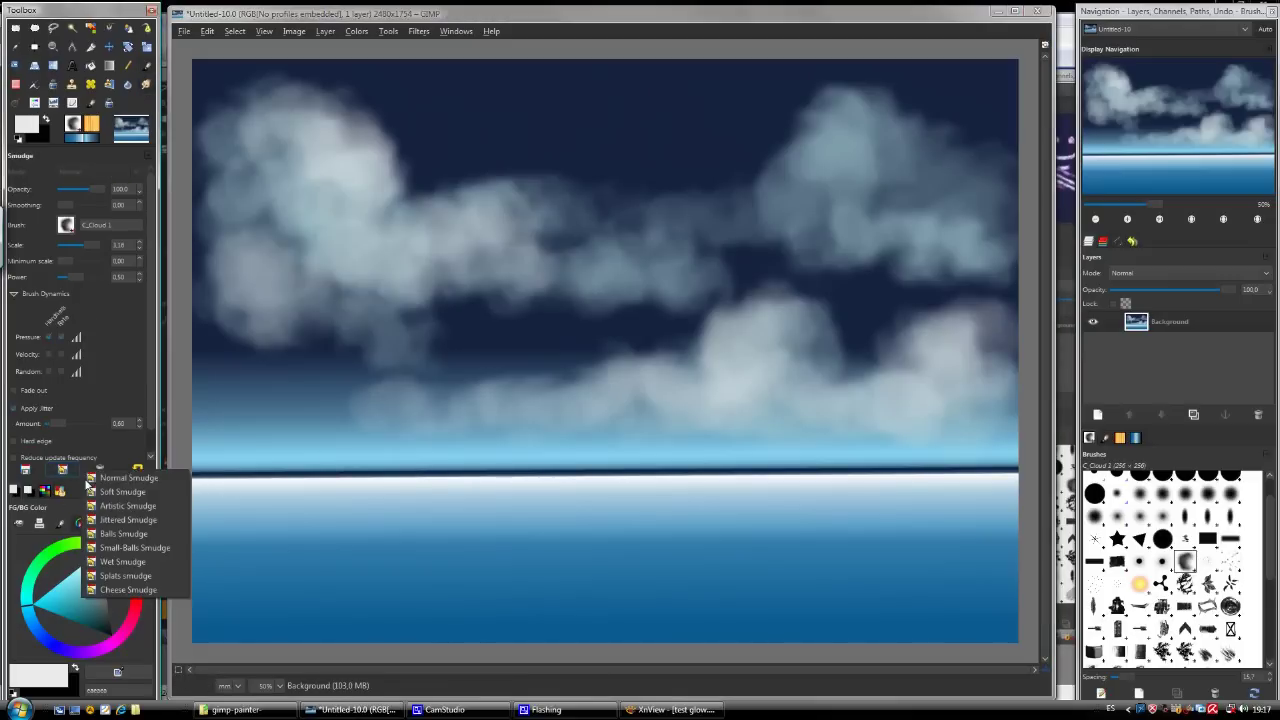
{"action": "left_click", "coordinate": [171, 538]}
{"action": "left_click_drag", "start_coordinate": [212, 468], "coordinate": [262, 487]}
{"action": "mouse_move", "coordinate": [305, 472]}
{"action": "left_mouse_down"}
{"action": "mouse_move", "coordinate": [654, 489]}
{"action": "mouse_move", "coordinate": [1008, 480]}
{"action": "mouse_move", "coordinate": [641, 486]}
{"action": "mouse_move", "coordinate": [370, 469]}
{"action": "mouse_move", "coordinate": [937, 466]}
{"action": "left_mouse_up"}
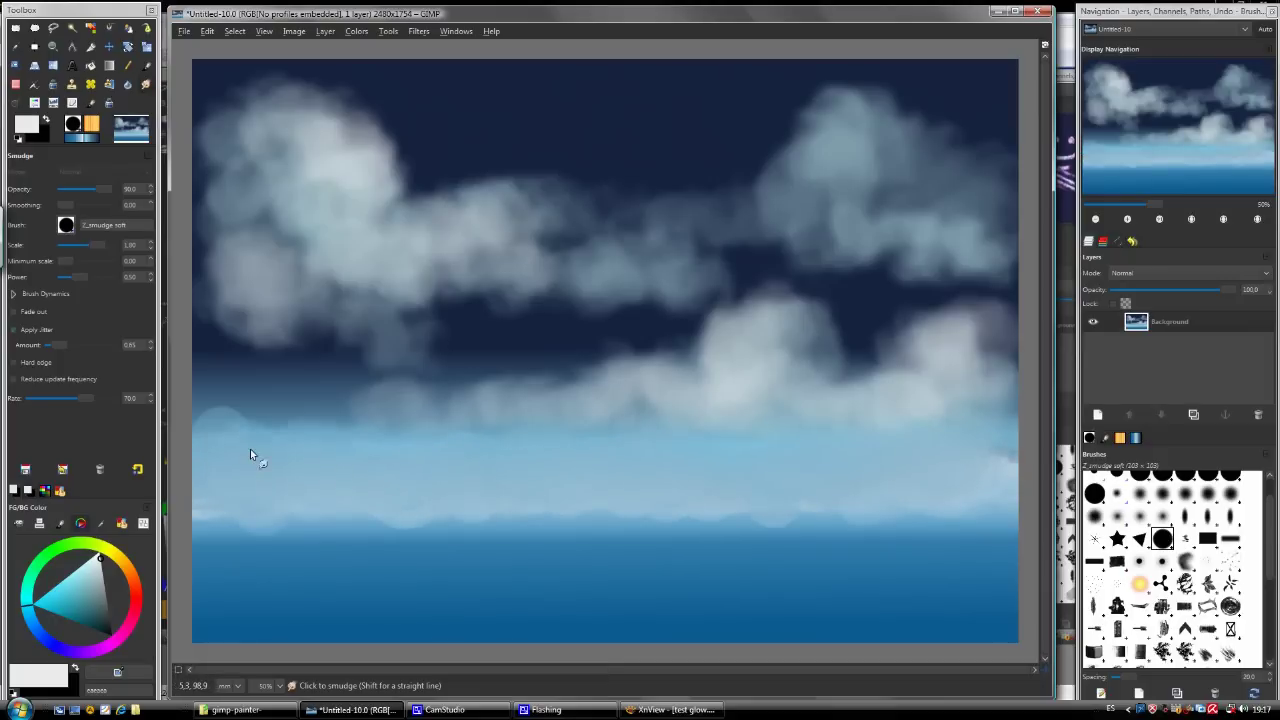
- Apply a different smudge preset and lower its brush hardness from 0.96 in the Brush Editor
{"action": "left_click", "coordinate": [62, 469]}
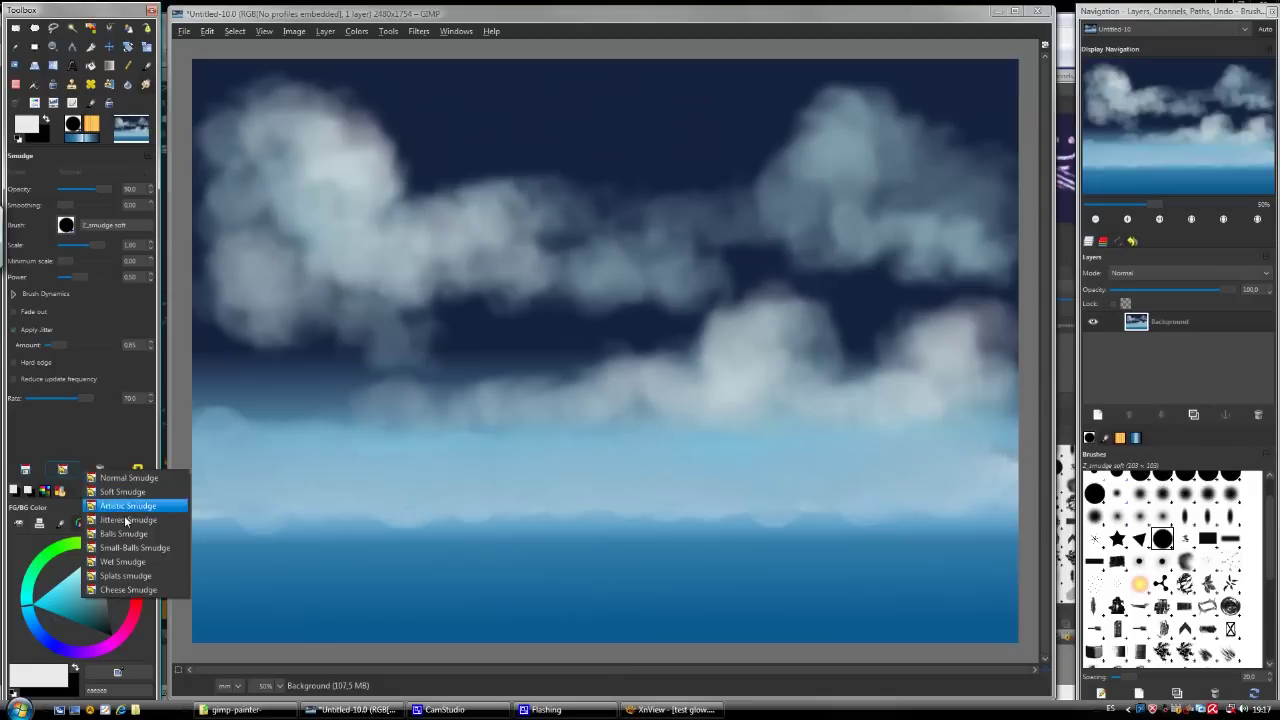
{"action": "left_click", "coordinate": [136, 548]}
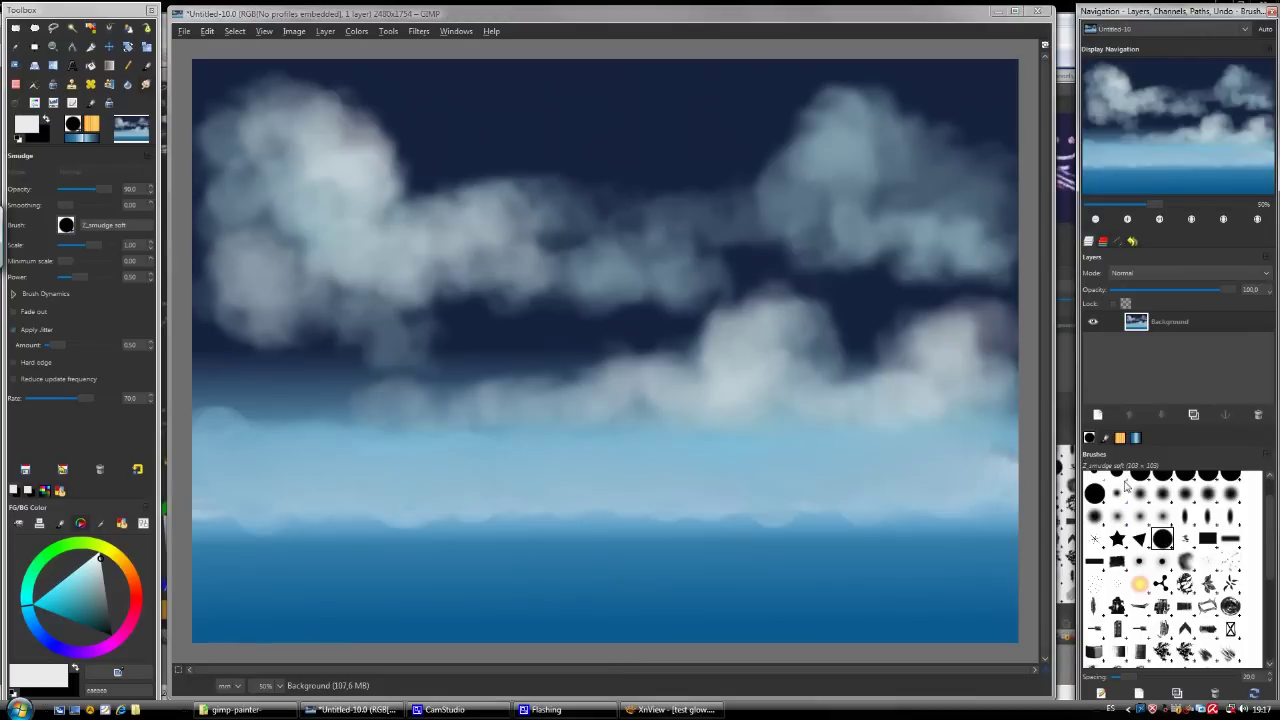
{"action": "left_click", "coordinate": [1105, 438]}
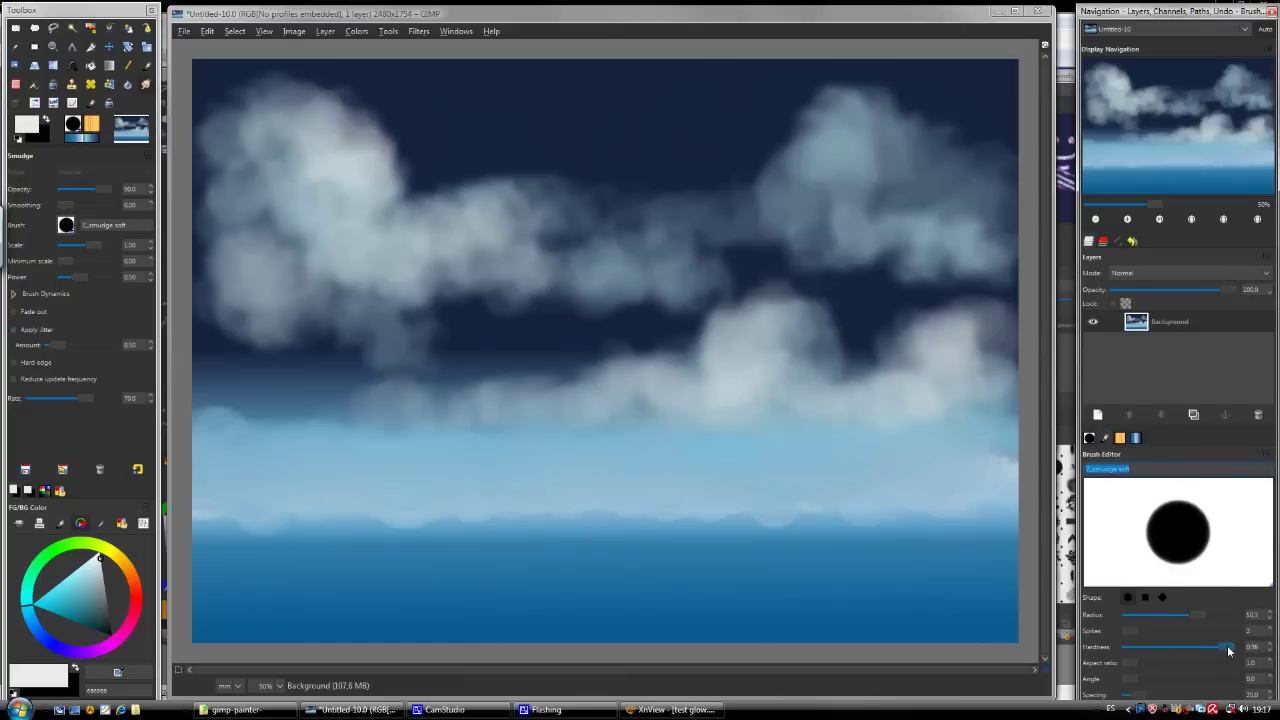
{"action": "scroll", "coordinate": [1225, 647], "scroll_direction": "down", "scroll_amount": 5}
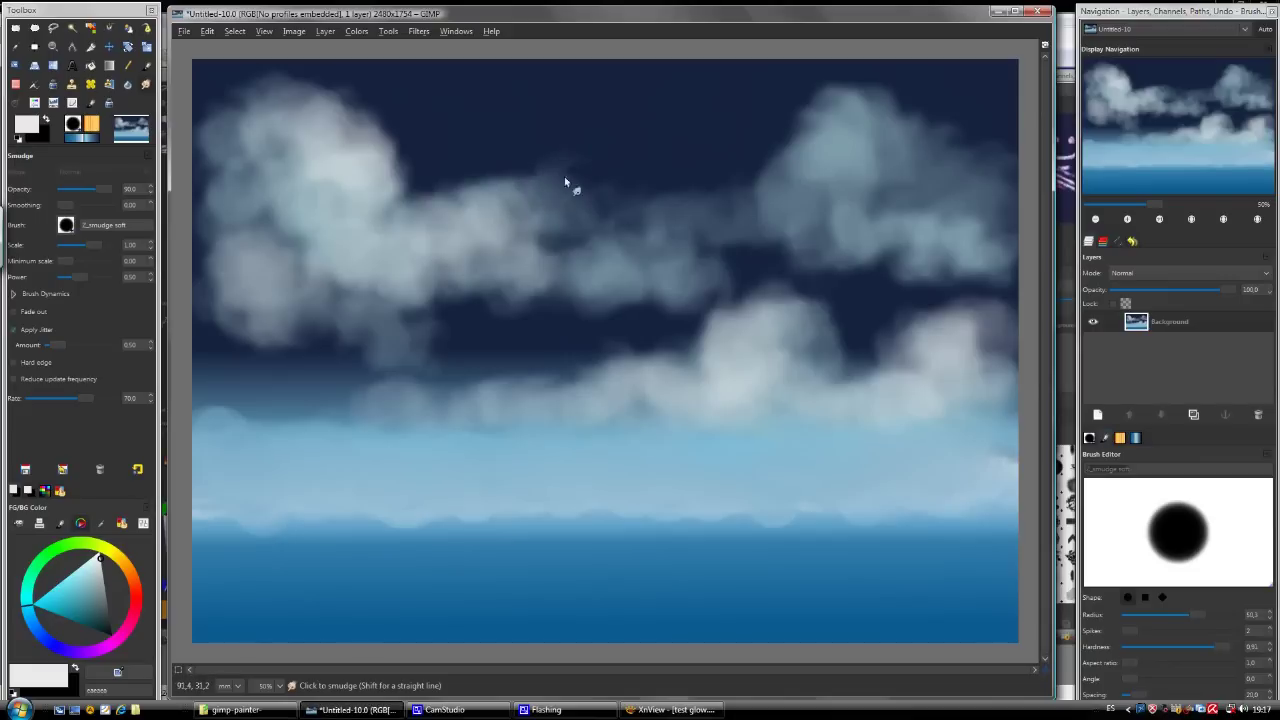
- Smudge cloud wisps up into the sky and raise the Smudge scale to 1.40
{"action": "left_click_drag", "start_coordinate": [574, 174], "coordinate": [626, 146]}
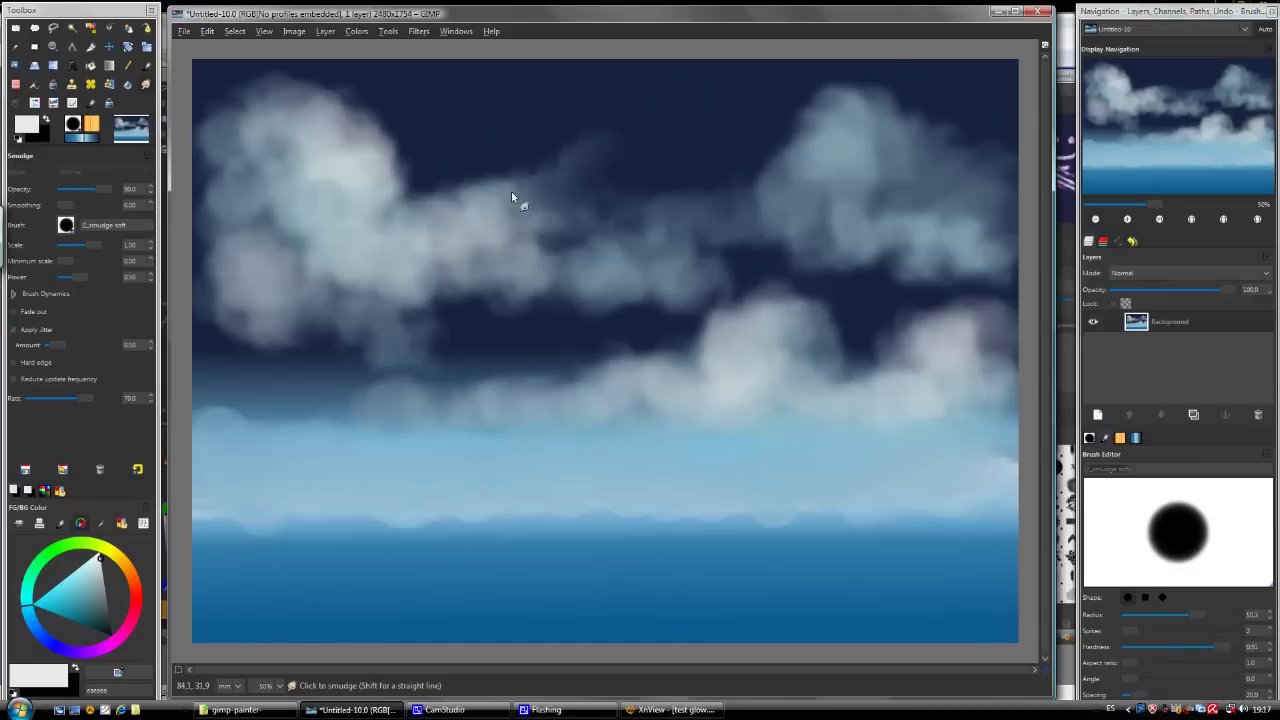
{"action": "left_click_drag", "start_coordinate": [393, 193], "coordinate": [355, 152]}
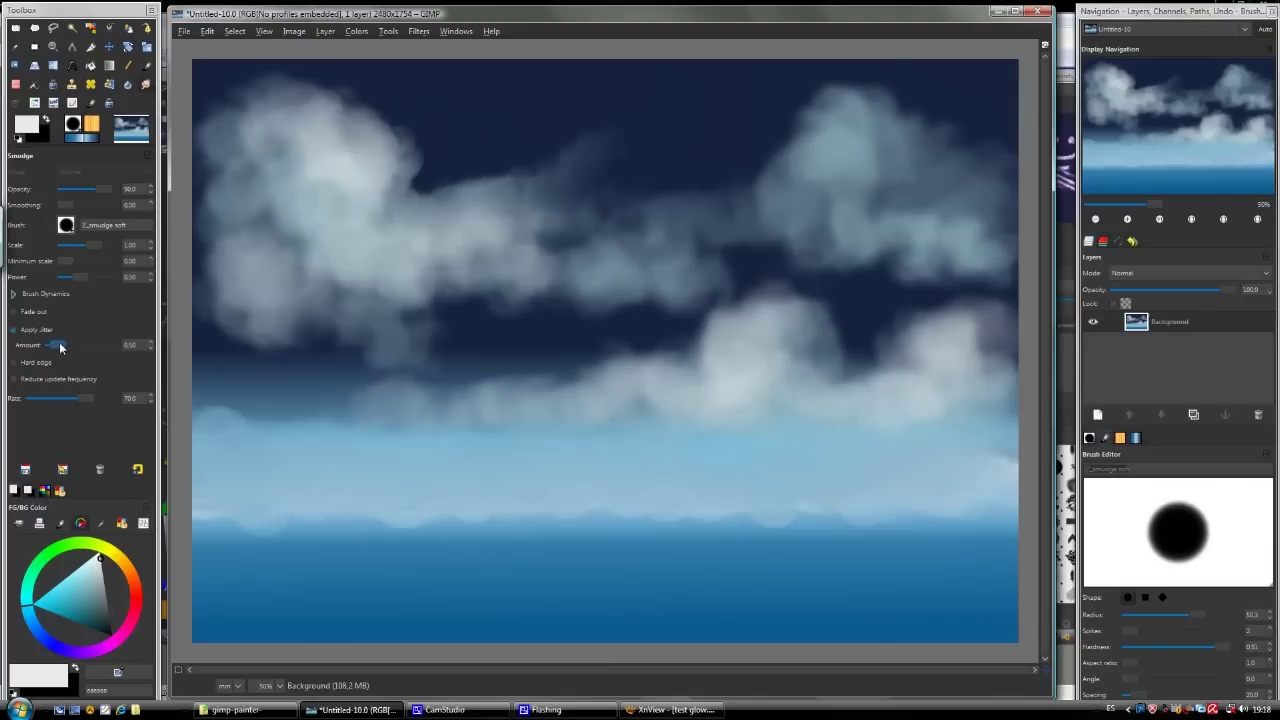
{"action": "left_click", "coordinate": [96, 251]}
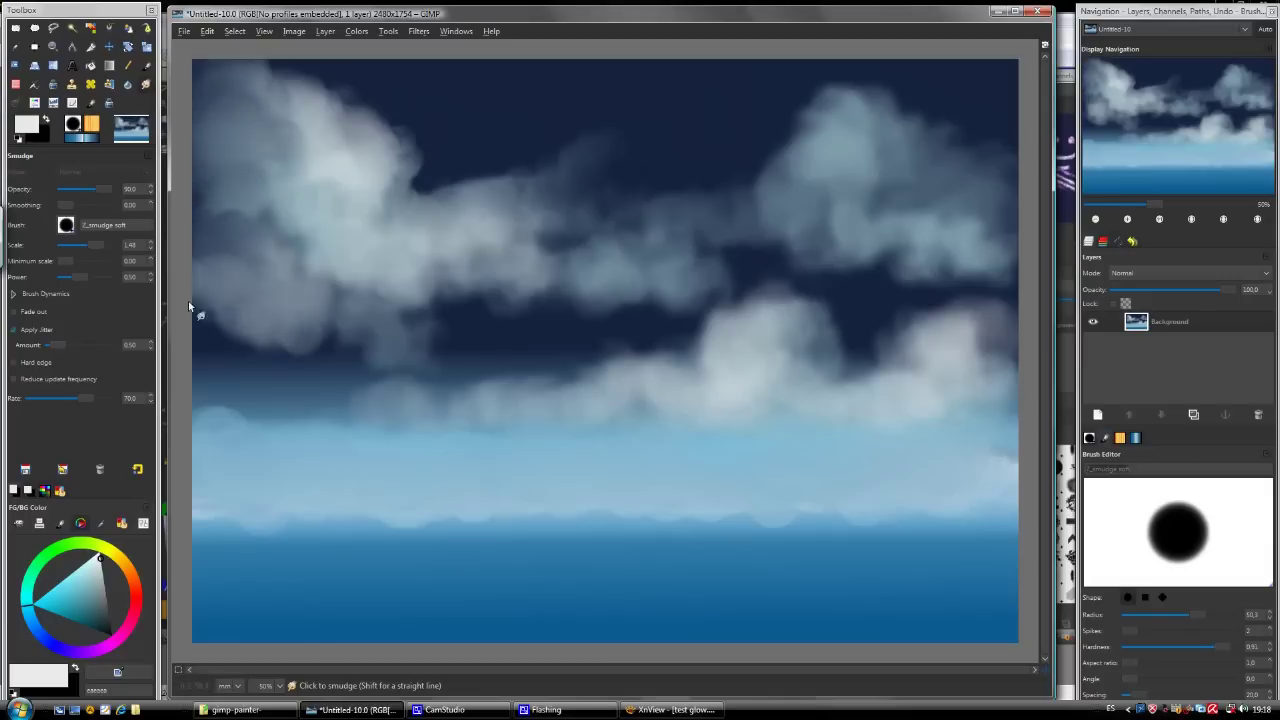
- Smear the left cloud top and the upper-right cloud upward into the dark sky
{"action": "mouse_move", "coordinate": [267, 321]}
{"action": "left_mouse_down"}
{"action": "mouse_move", "coordinate": [308, 325]}
{"action": "mouse_move", "coordinate": [203, 275]}
{"action": "left_mouse_up"}
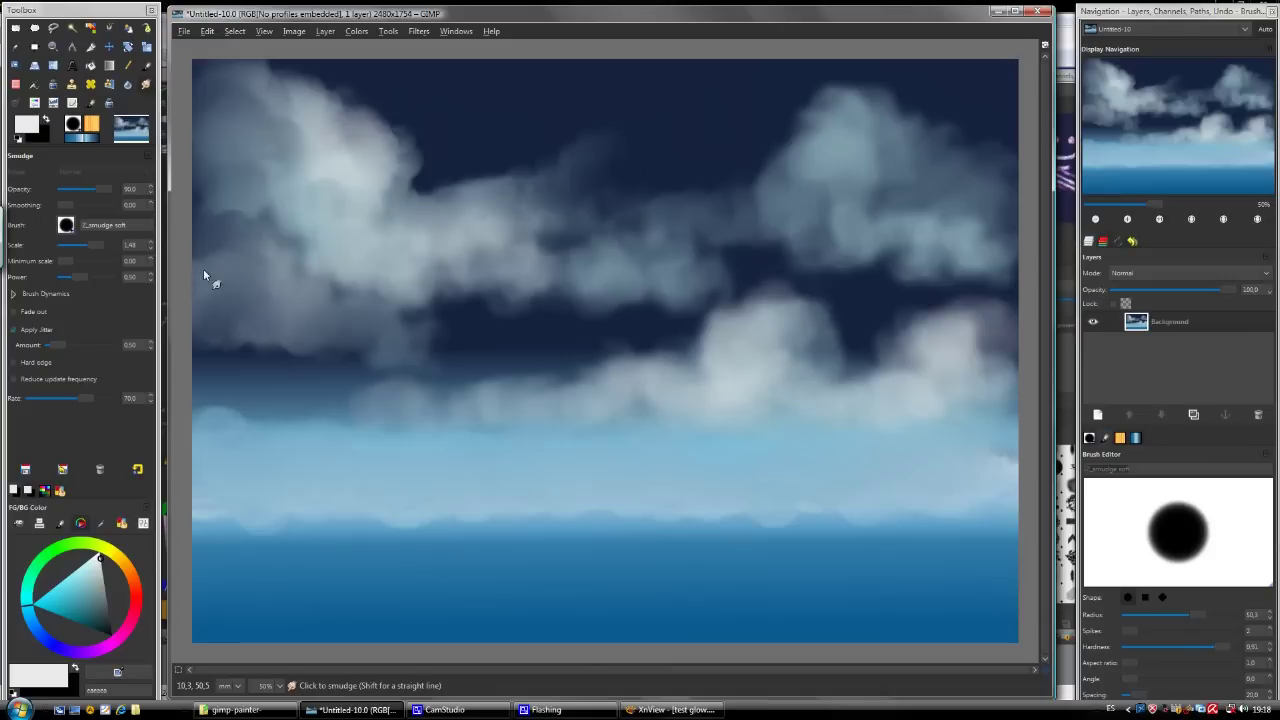
{"action": "mouse_move", "coordinate": [841, 137]}
{"action": "left_mouse_down"}
{"action": "mouse_move", "coordinate": [958, 87]}
{"action": "mouse_move", "coordinate": [872, 158]}
{"action": "left_mouse_up"}
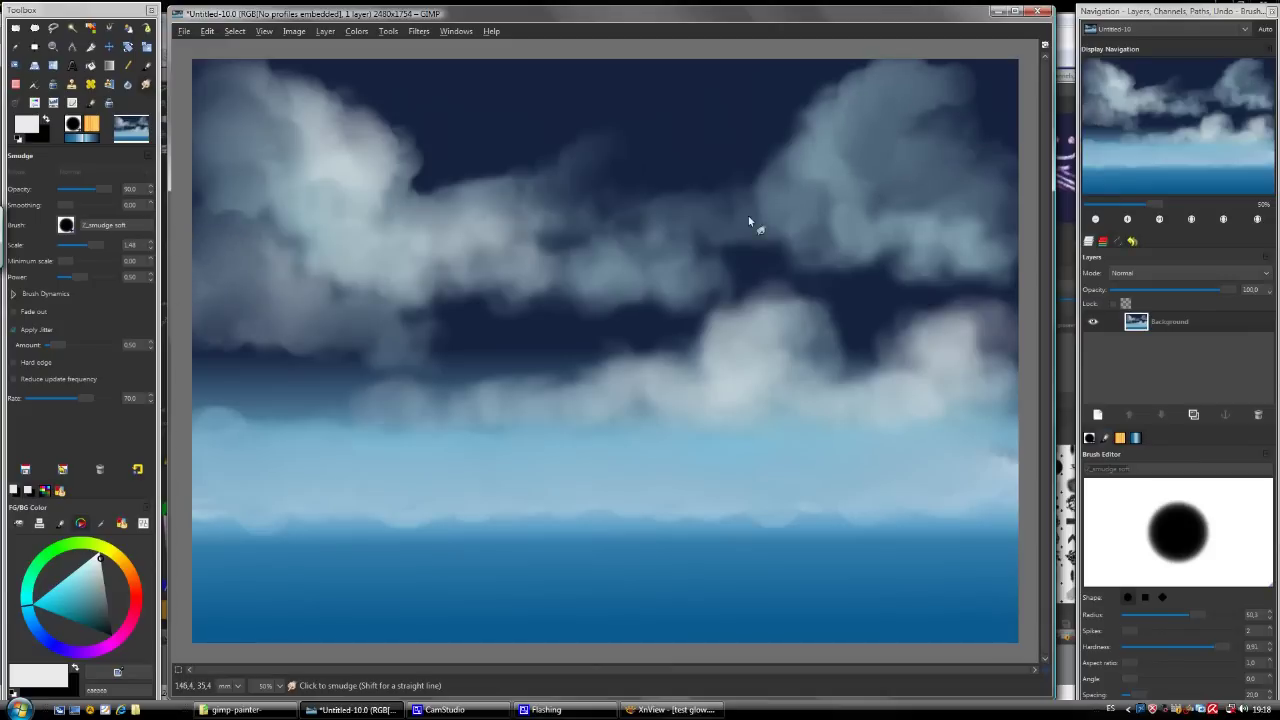
{"action": "mouse_move", "coordinate": [820, 195]}
{"action": "left_mouse_down"}
{"action": "mouse_move", "coordinate": [856, 128]}
{"action": "mouse_move", "coordinate": [852, 188]}
{"action": "mouse_move", "coordinate": [919, 116]}
{"action": "mouse_move", "coordinate": [971, 126]}
{"action": "mouse_move", "coordinate": [977, 108]}
{"action": "left_mouse_up"}
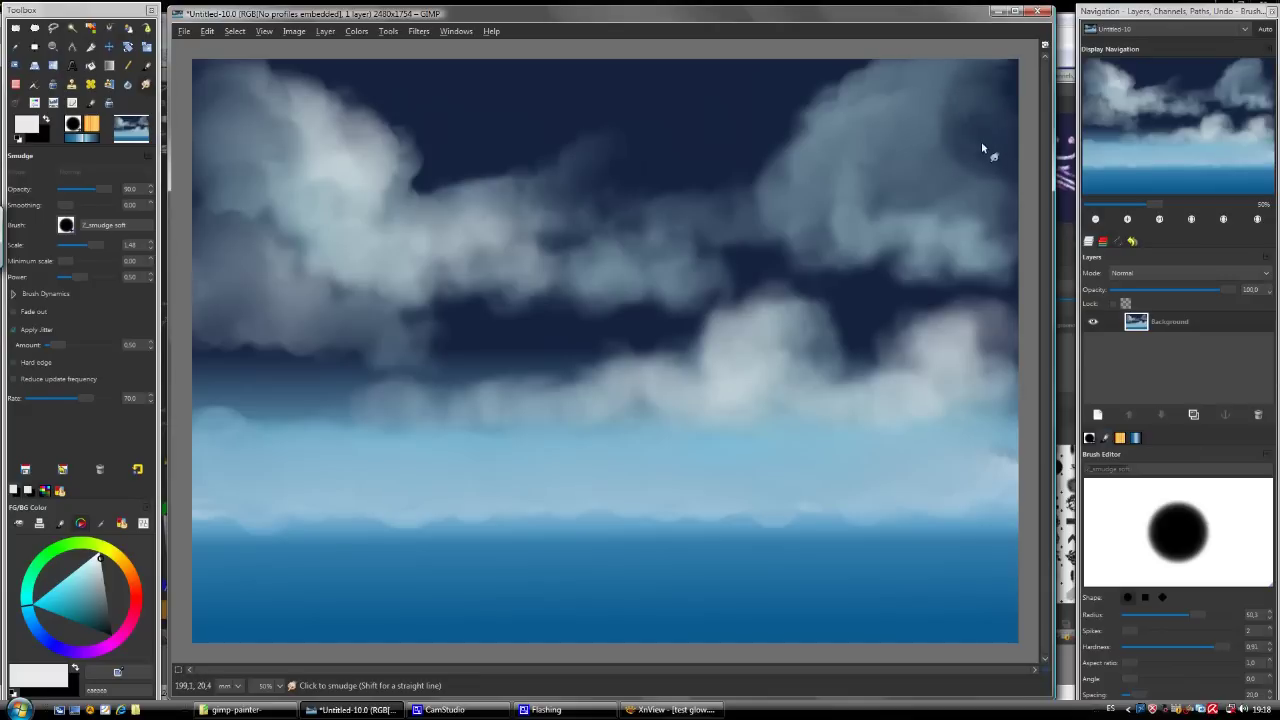
{"action": "mouse_move", "coordinate": [997, 208]}
{"action": "left_mouse_down"}
{"action": "mouse_move", "coordinate": [857, 211]}
{"action": "mouse_move", "coordinate": [746, 280]}
{"action": "mouse_move", "coordinate": [809, 343]}
{"action": "mouse_move", "coordinate": [882, 269]}
{"action": "mouse_move", "coordinate": [886, 279]}
{"action": "mouse_move", "coordinate": [838, 304]}
{"action": "mouse_move", "coordinate": [854, 273]}
{"action": "mouse_move", "coordinate": [841, 284]}
{"action": "mouse_move", "coordinate": [888, 299]}
{"action": "mouse_move", "coordinate": [857, 334]}
{"action": "mouse_move", "coordinate": [846, 323]}
{"action": "mouse_move", "coordinate": [861, 305]}
{"action": "left_mouse_up"}
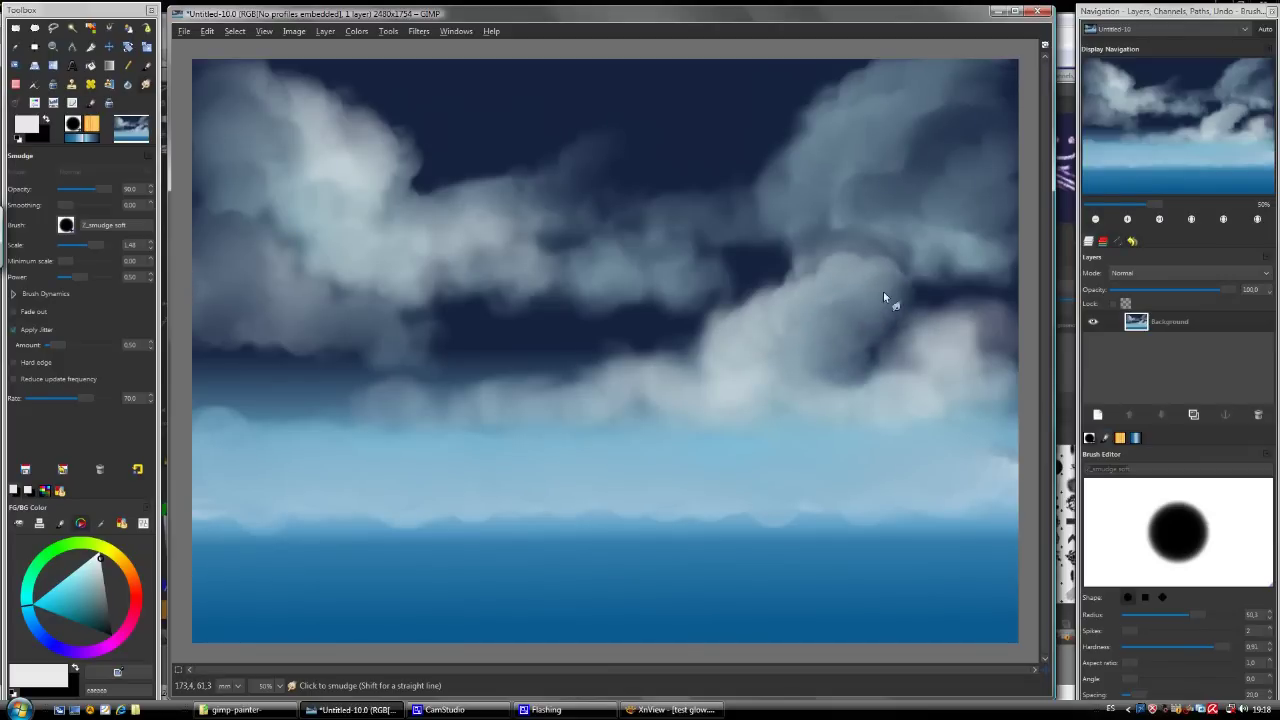
- Blend the right and upper cloud edges into the dark sky with back-and-forth smudges
{"action": "mouse_move", "coordinate": [883, 257]}
{"action": "left_mouse_down"}
{"action": "mouse_move", "coordinate": [883, 289]}
{"action": "mouse_move", "coordinate": [996, 305]}
{"action": "left_mouse_up"}
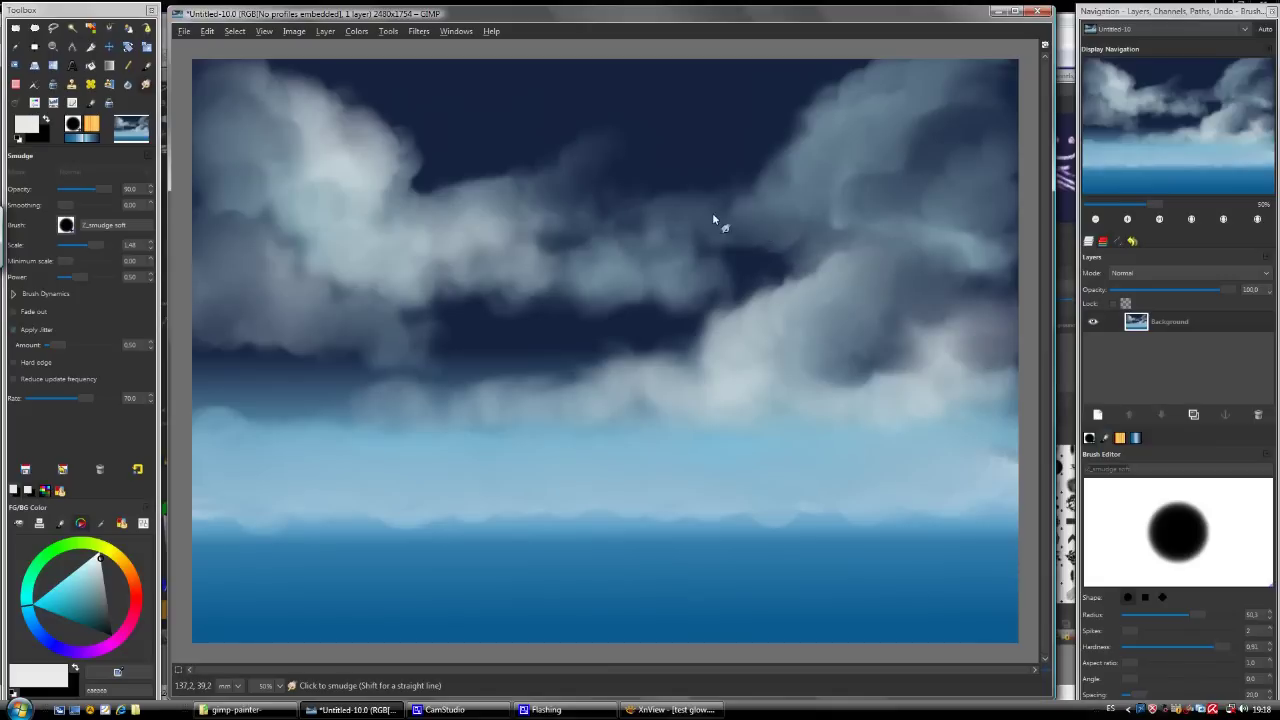
{"action": "left_click_drag", "start_coordinate": [751, 250], "coordinate": [668, 206]}
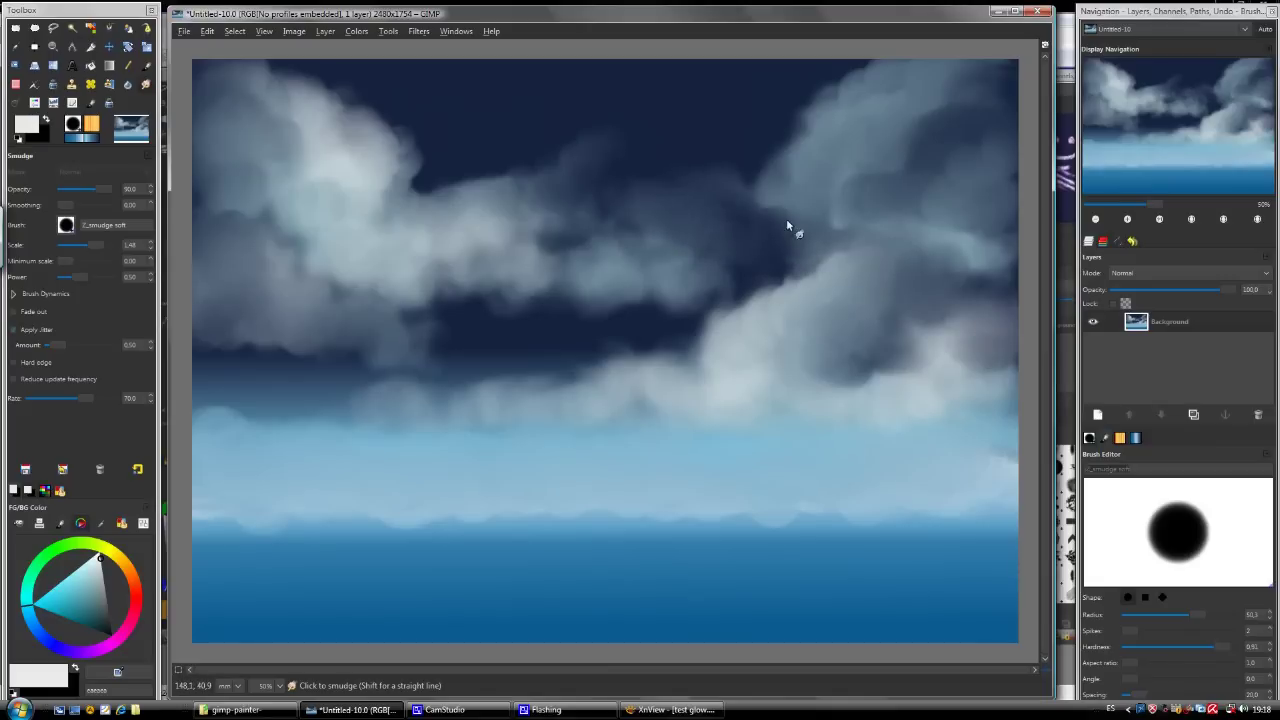
{"action": "left_click_drag", "start_coordinate": [786, 218], "coordinate": [819, 213]}
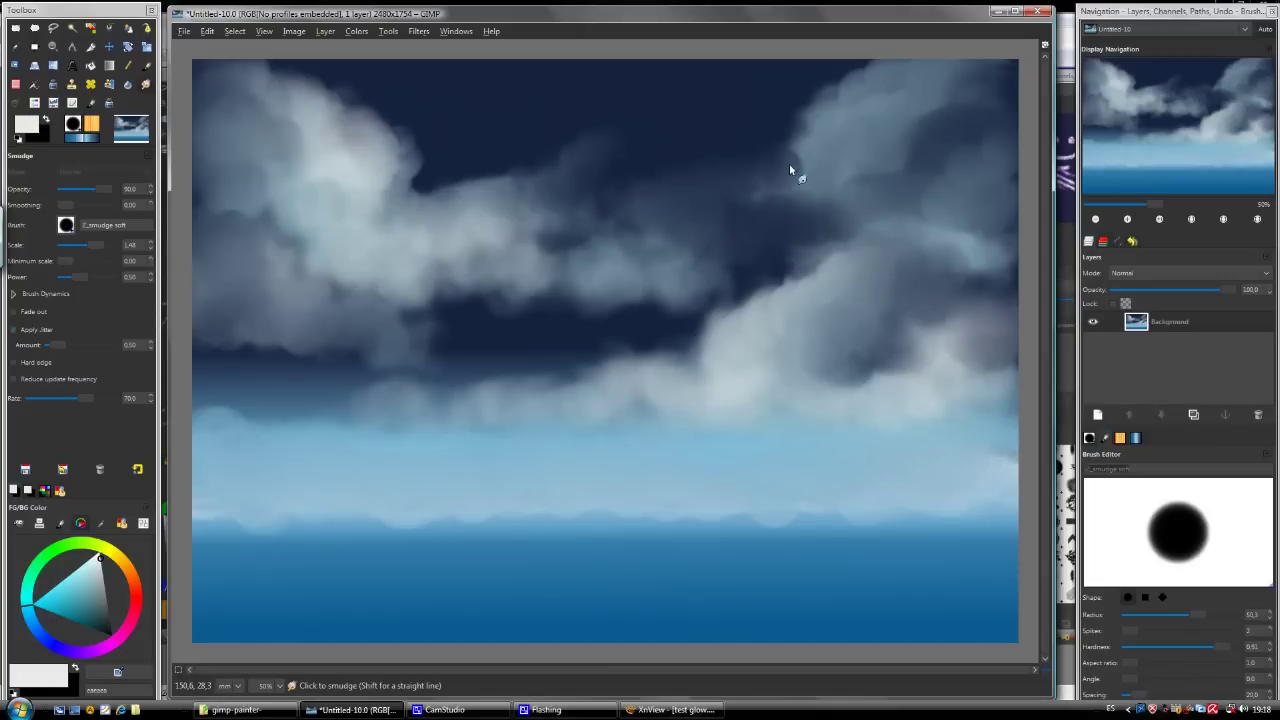
{"action": "left_click_drag", "start_coordinate": [838, 63], "coordinate": [805, 98]}
{"action": "left_click_drag", "start_coordinate": [554, 202], "coordinate": [474, 205]}
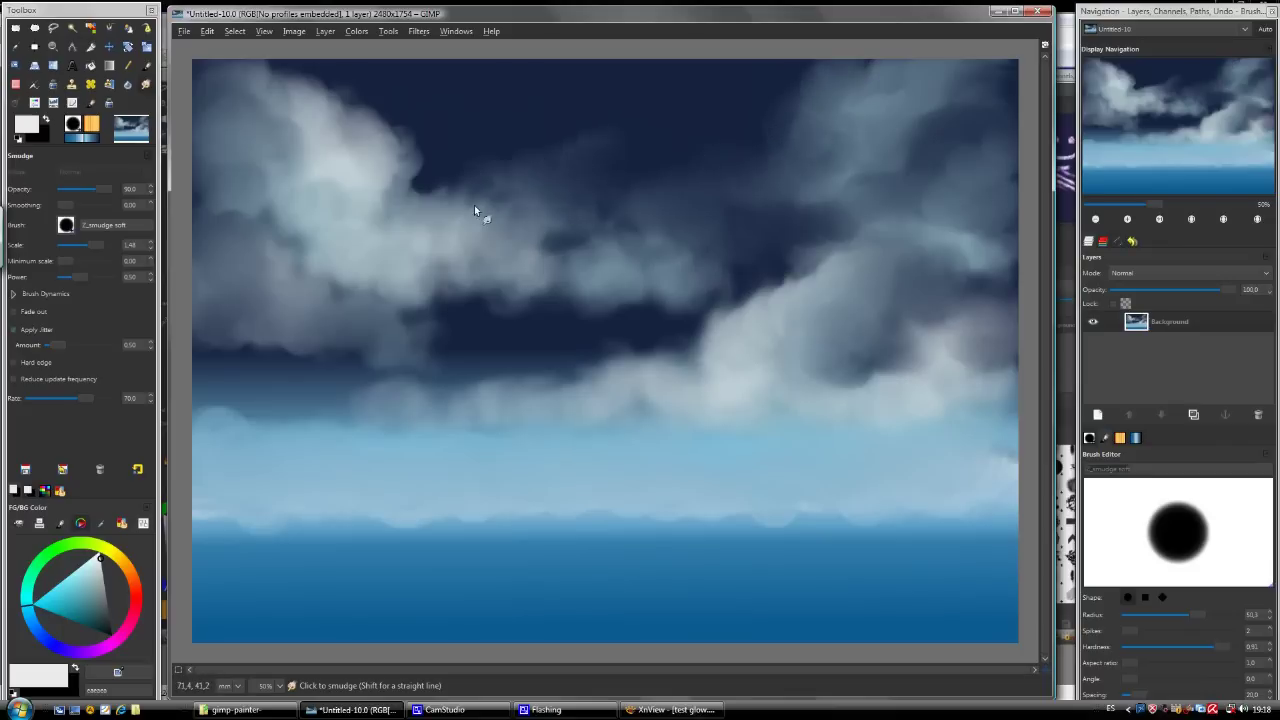
{"action": "mouse_move", "coordinate": [434, 165]}
{"action": "left_mouse_down"}
{"action": "mouse_move", "coordinate": [395, 160]}
{"action": "mouse_move", "coordinate": [373, 104]}
{"action": "left_mouse_up"}
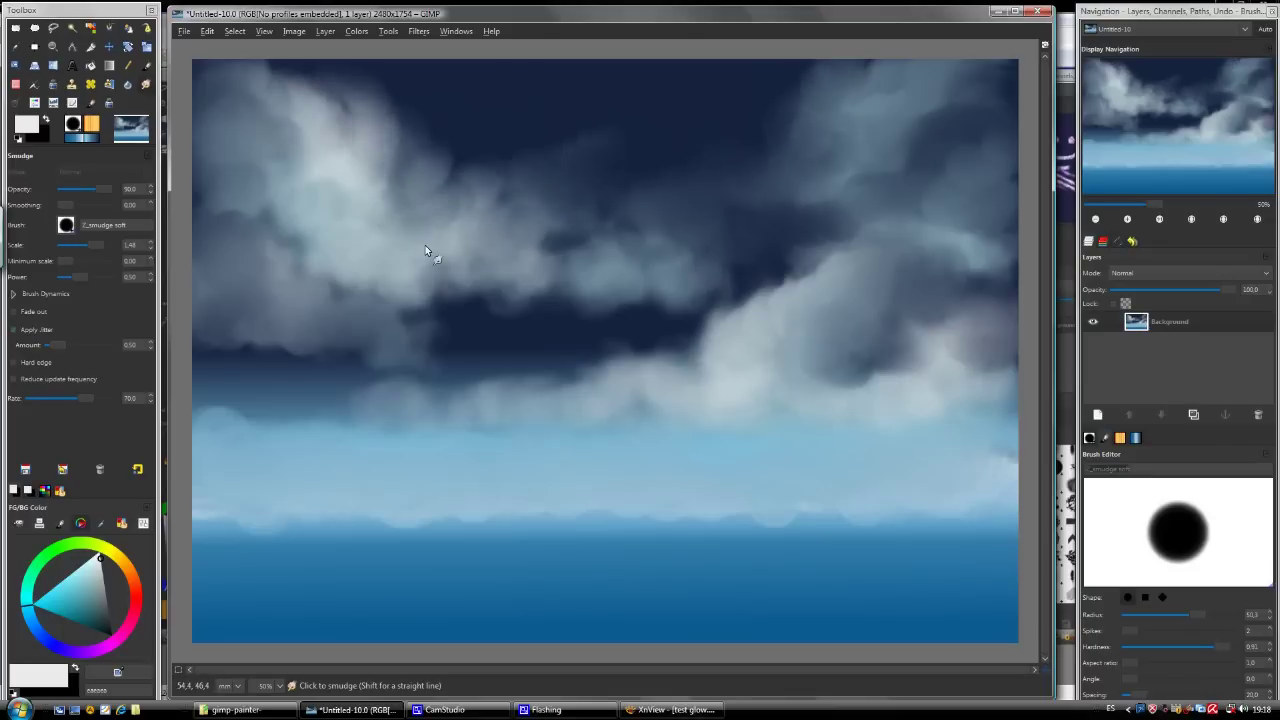
- Spread the dark sky band through the middle and lower-left clouds into a stormy mass
{"action": "left_click_drag", "start_coordinate": [536, 320], "coordinate": [632, 305]}
{"action": "mouse_move", "coordinate": [715, 293]}
{"action": "left_mouse_down"}
{"action": "mouse_move", "coordinate": [820, 280]}
{"action": "mouse_move", "coordinate": [557, 303]}
{"action": "mouse_move", "coordinate": [664, 351]}
{"action": "mouse_move", "coordinate": [640, 380]}
{"action": "mouse_move", "coordinate": [711, 334]}
{"action": "mouse_move", "coordinate": [683, 377]}
{"action": "left_mouse_up"}
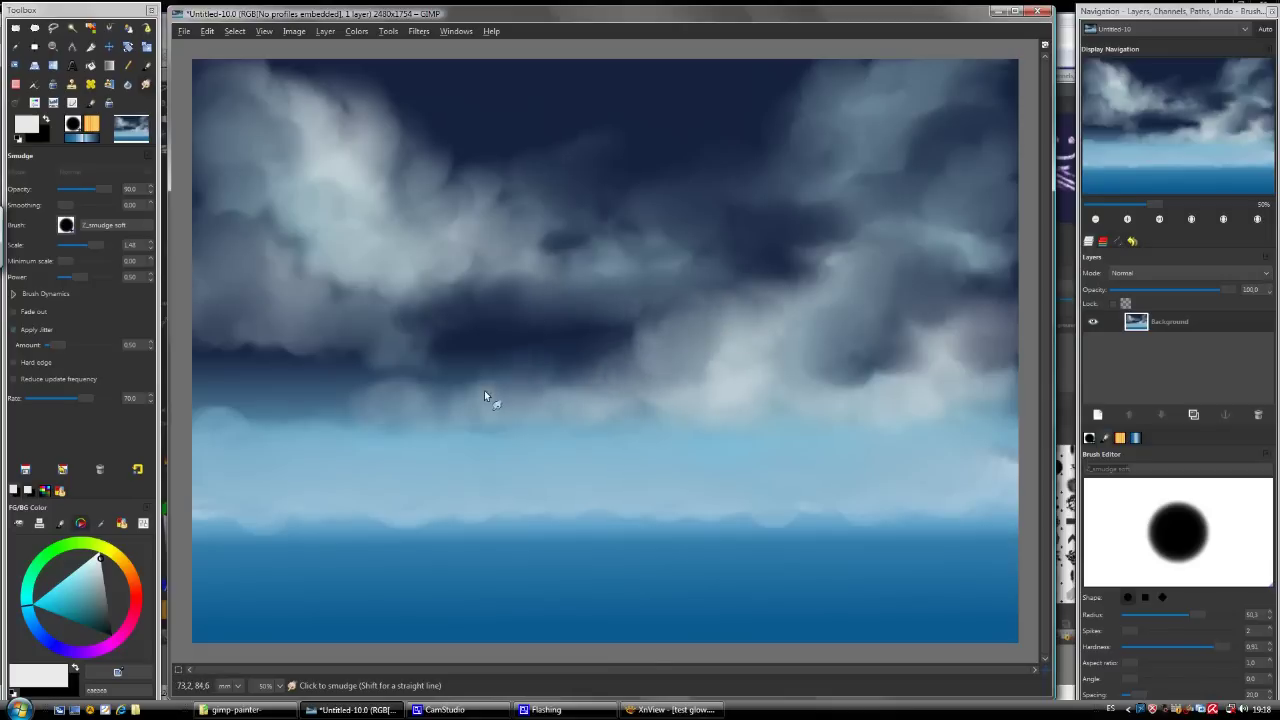
{"action": "mouse_move", "coordinate": [231, 411]}
{"action": "left_mouse_down"}
{"action": "mouse_move", "coordinate": [224, 349]}
{"action": "mouse_move", "coordinate": [455, 341]}
{"action": "left_mouse_up"}
{"action": "mouse_move", "coordinate": [378, 311]}
{"action": "left_mouse_down"}
{"action": "mouse_move", "coordinate": [468, 260]}
{"action": "mouse_move", "coordinate": [474, 285]}
{"action": "left_mouse_up"}
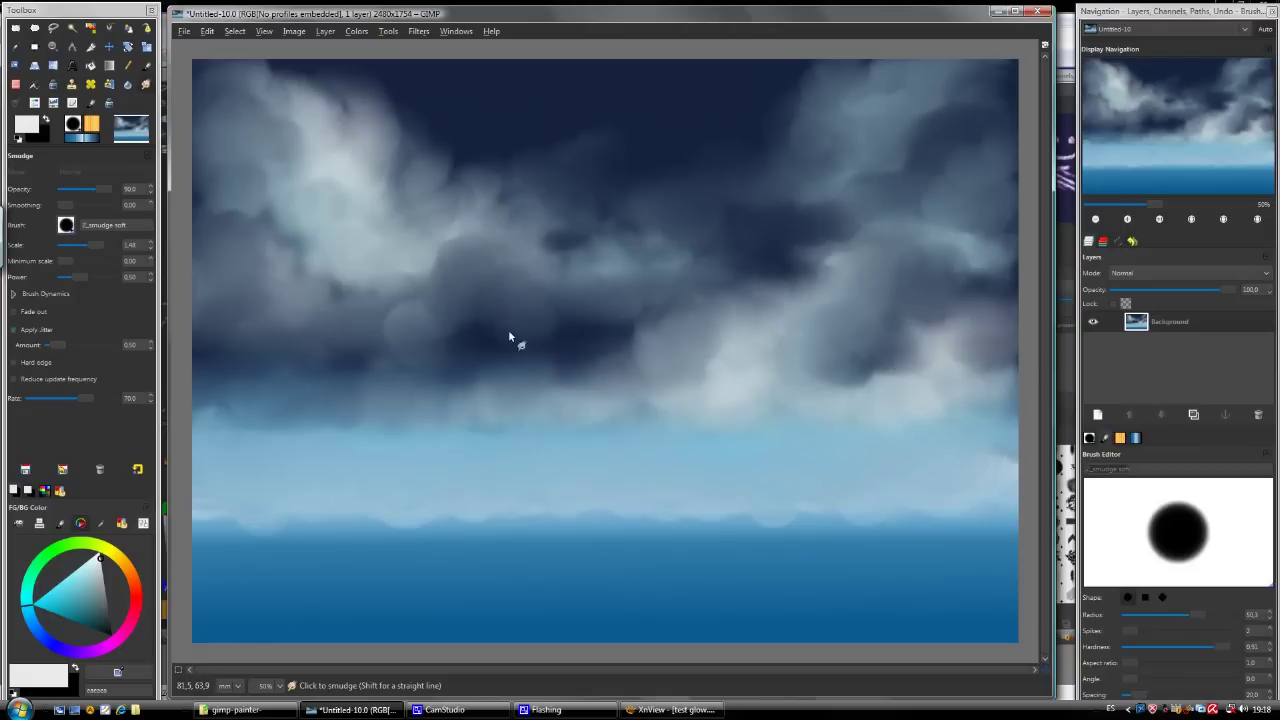
{"action": "mouse_move", "coordinate": [646, 322]}
{"action": "left_mouse_down"}
{"action": "mouse_move", "coordinate": [537, 332]}
{"action": "mouse_move", "coordinate": [437, 300]}
{"action": "left_mouse_up"}
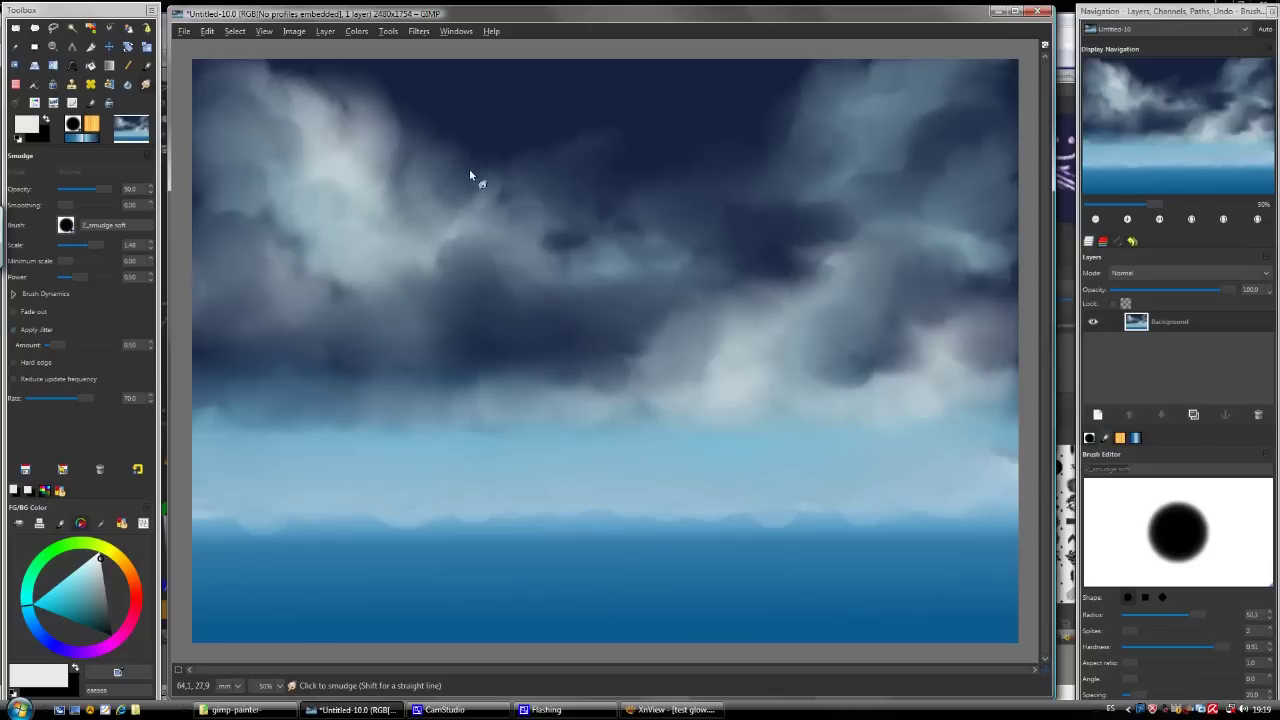
{"action": "left_click", "coordinate": [62, 469]}
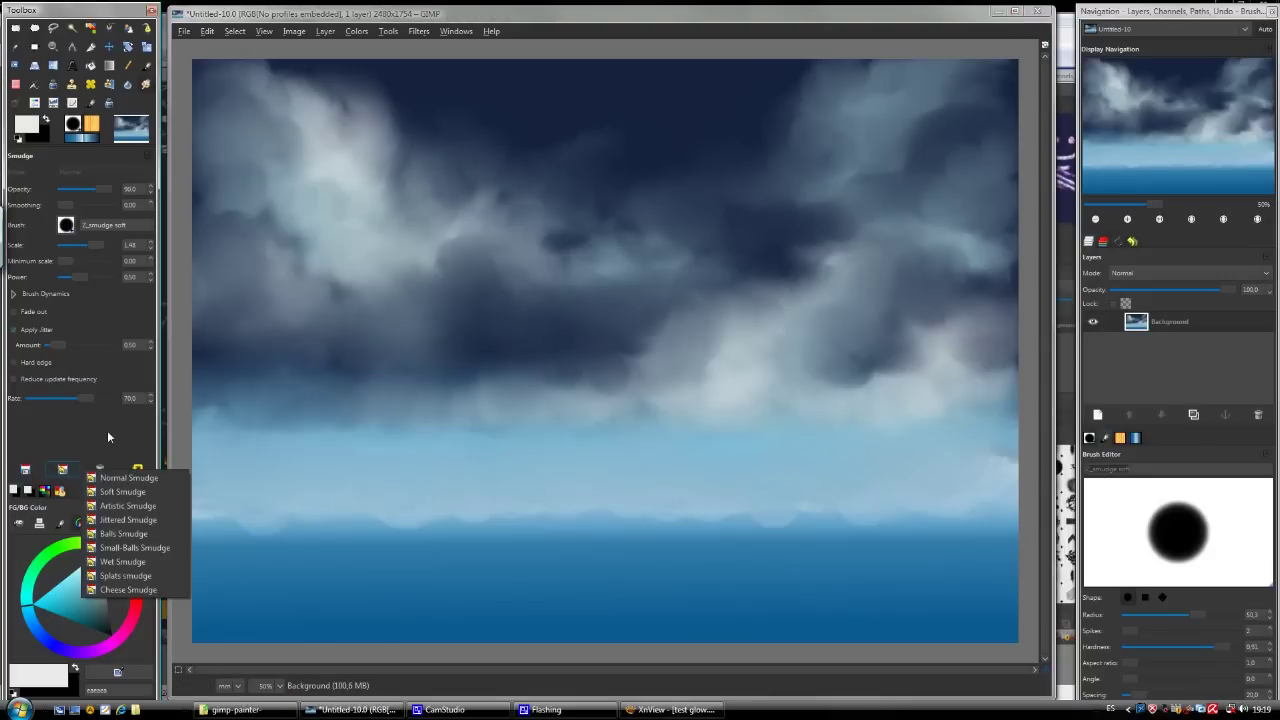
- Streak a cloud patch and the pale wavy horizon band using the Jittered Smudge preset
{"action": "left_click", "coordinate": [154, 520]}
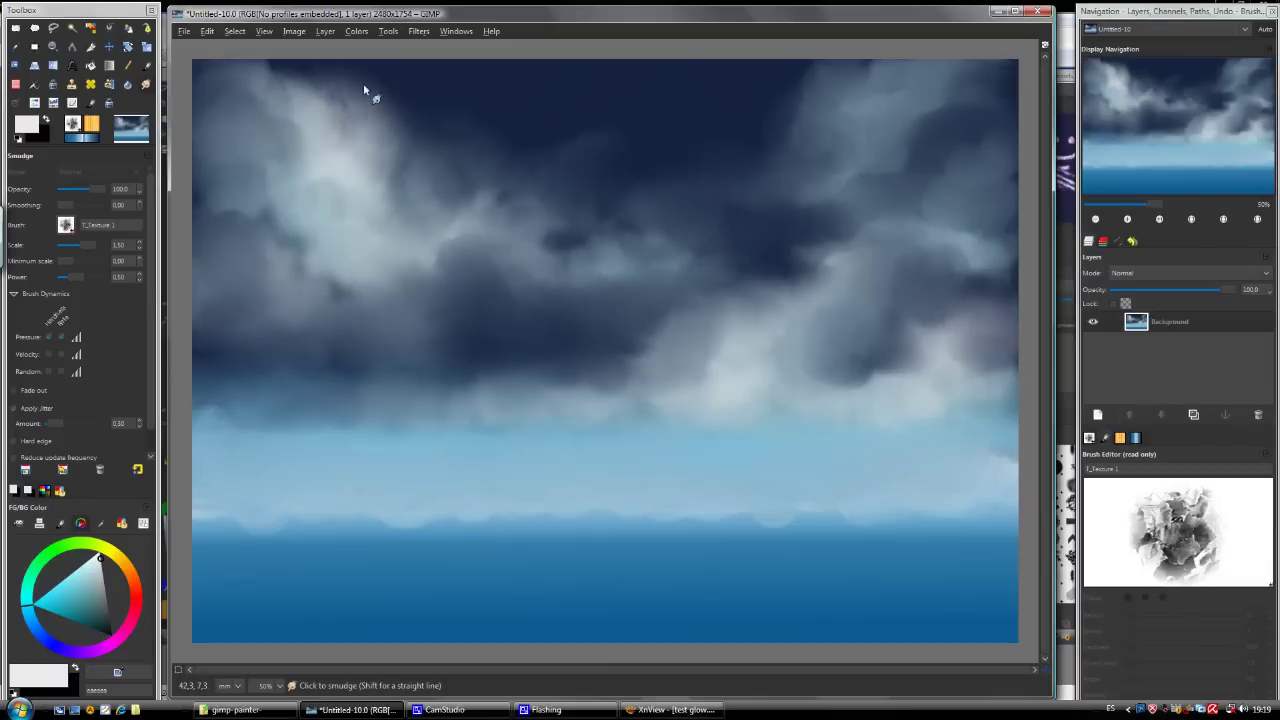
{"action": "left_click_drag", "start_coordinate": [462, 170], "coordinate": [540, 190]}
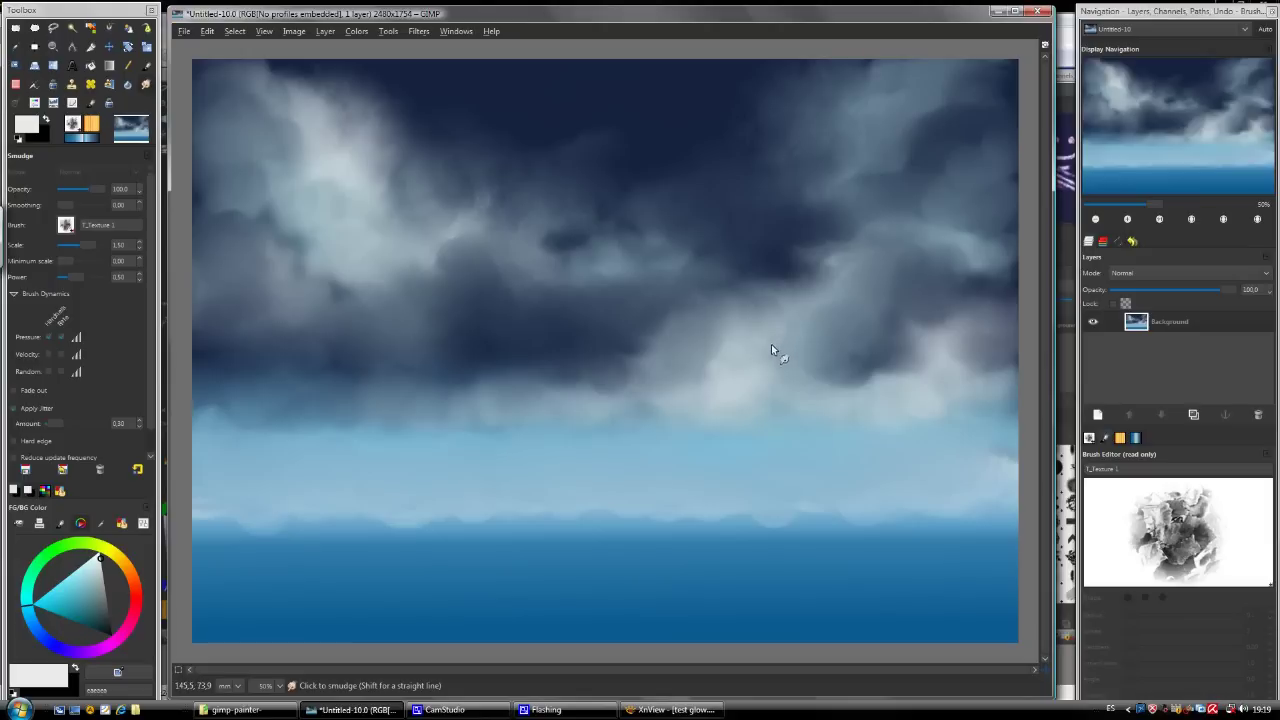
{"action": "mouse_move", "coordinate": [546, 500]}
{"action": "left_mouse_down"}
{"action": "mouse_move", "coordinate": [209, 514]}
{"action": "mouse_move", "coordinate": [680, 509]}
{"action": "left_mouse_up"}
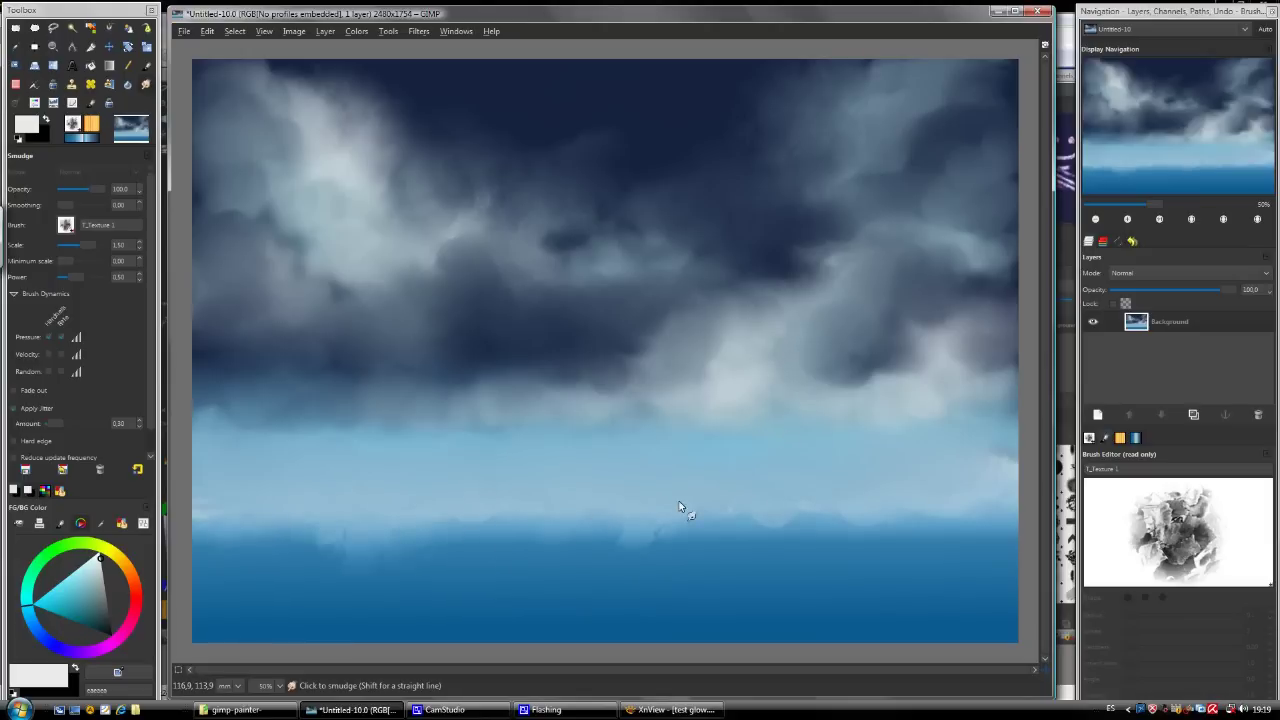
{"action": "left_click", "coordinate": [148, 67]}
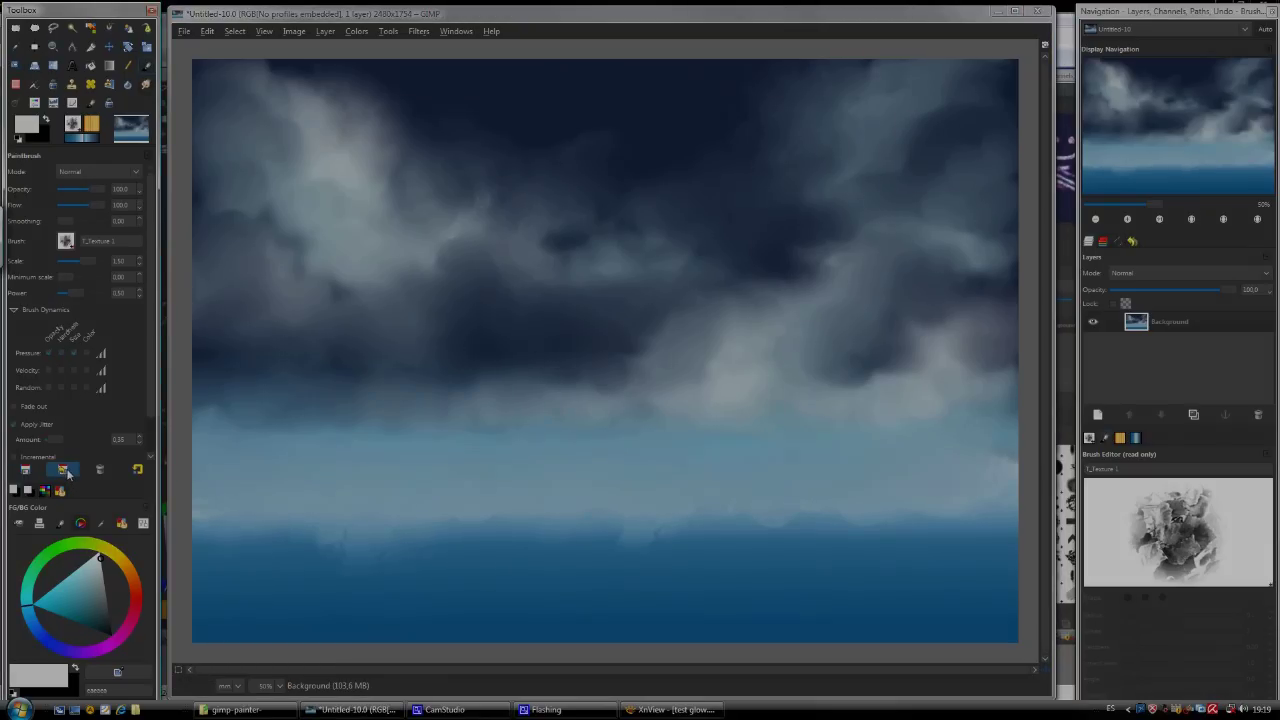